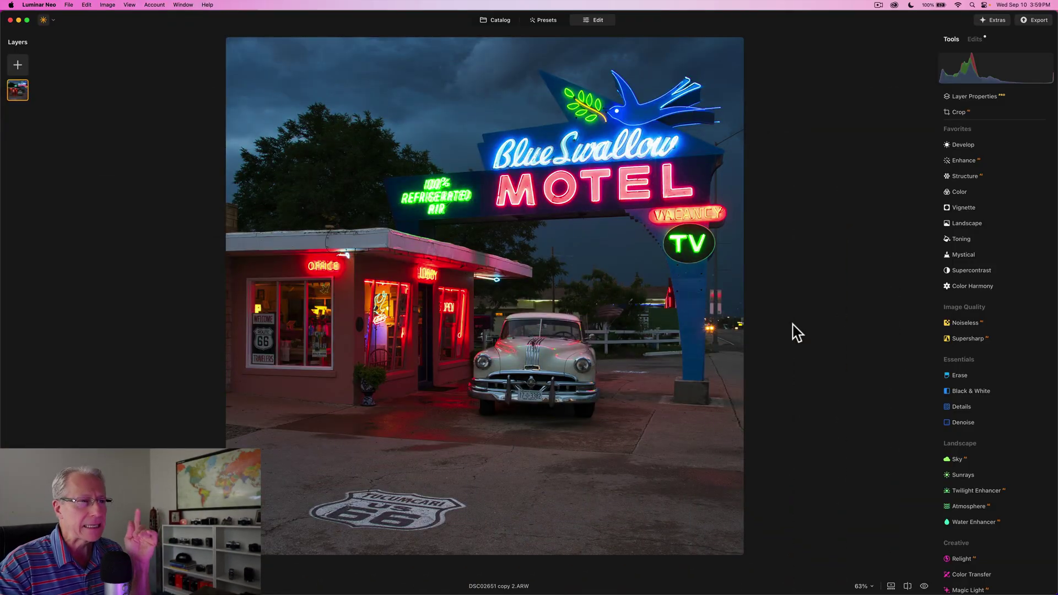
Review the photo's applied edits and compare it with the darker finished copy.
{"action": "left_click", "coordinate": [975, 39]}
{"action": "left_click", "coordinate": [975, 98]}
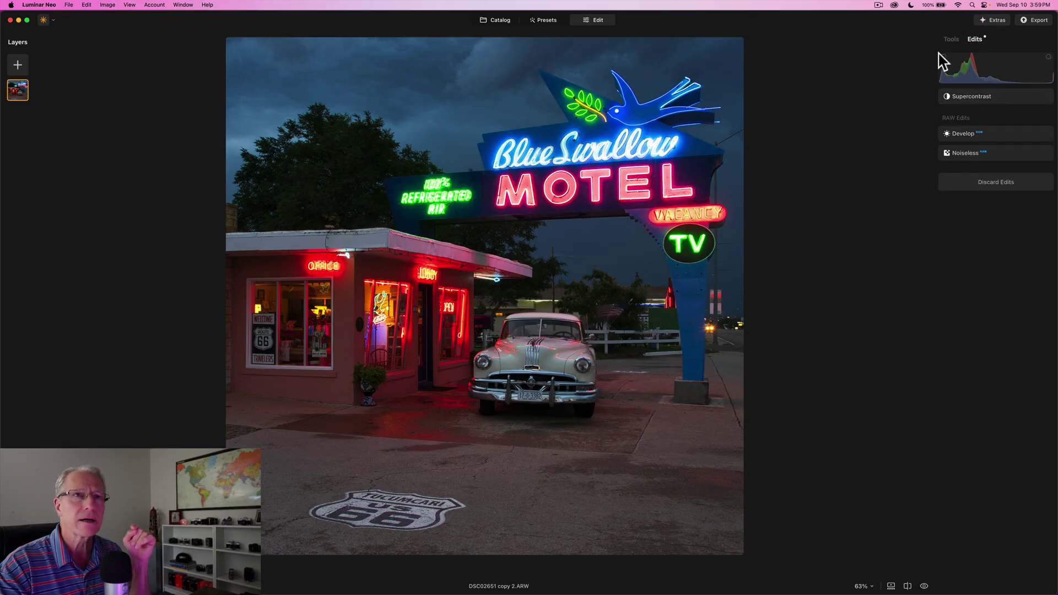
{"action": "left_click", "coordinate": [951, 39]}
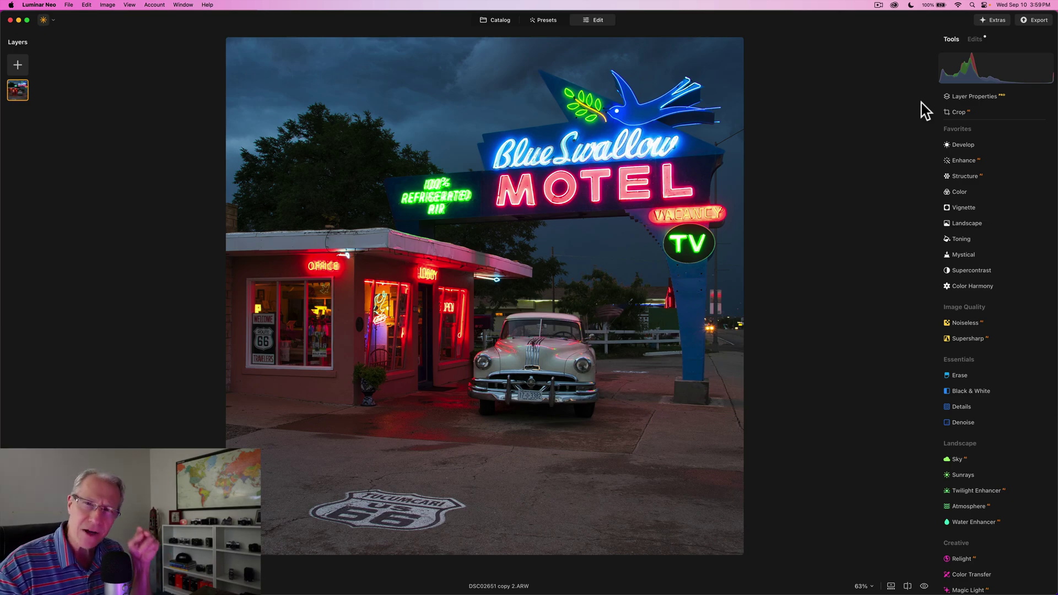
{"action": "key", "text": "Left"}
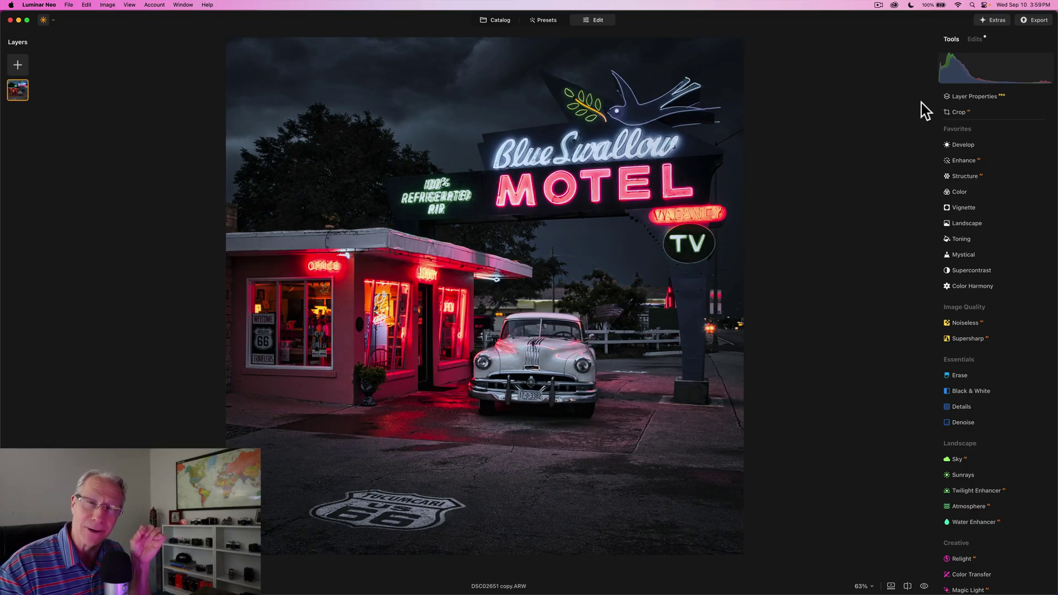
{"action": "key", "text": "Right"}
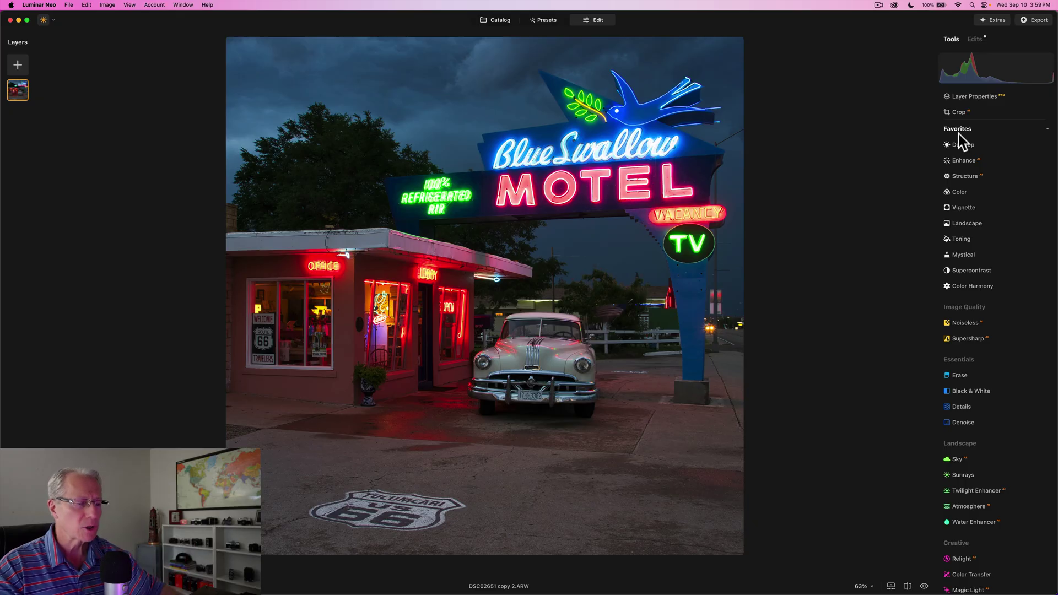
Set Structure Amount to 35 and Boost to 25, comparing the effect off and on.
{"action": "left_click", "coordinate": [972, 181]}
{"action": "left_click_drag", "start_coordinate": [996, 231], "coordinate": [1010, 232]}
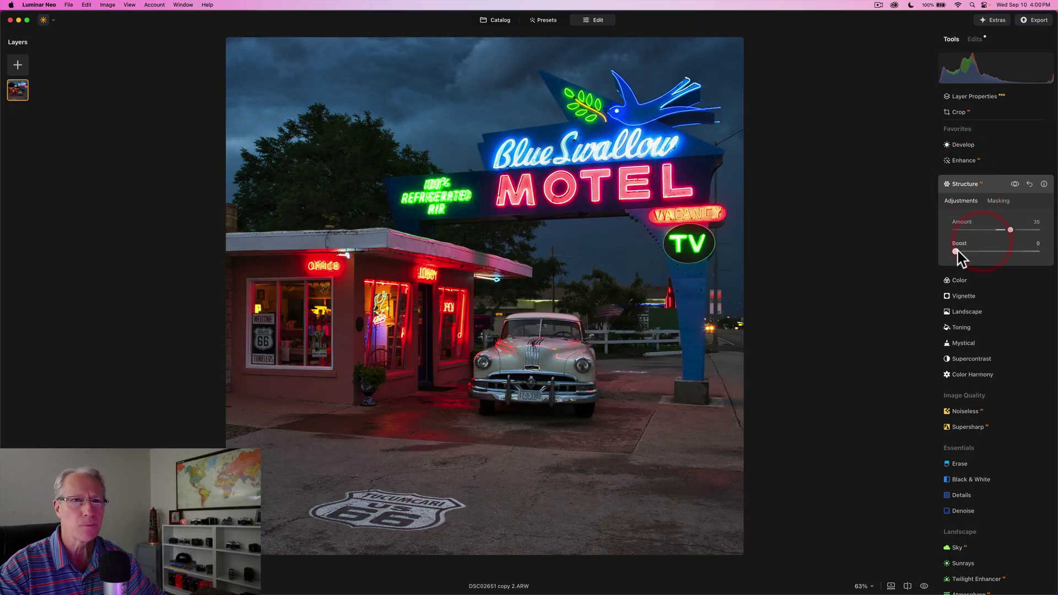
{"action": "left_click_drag", "start_coordinate": [957, 251], "coordinate": [978, 252]}
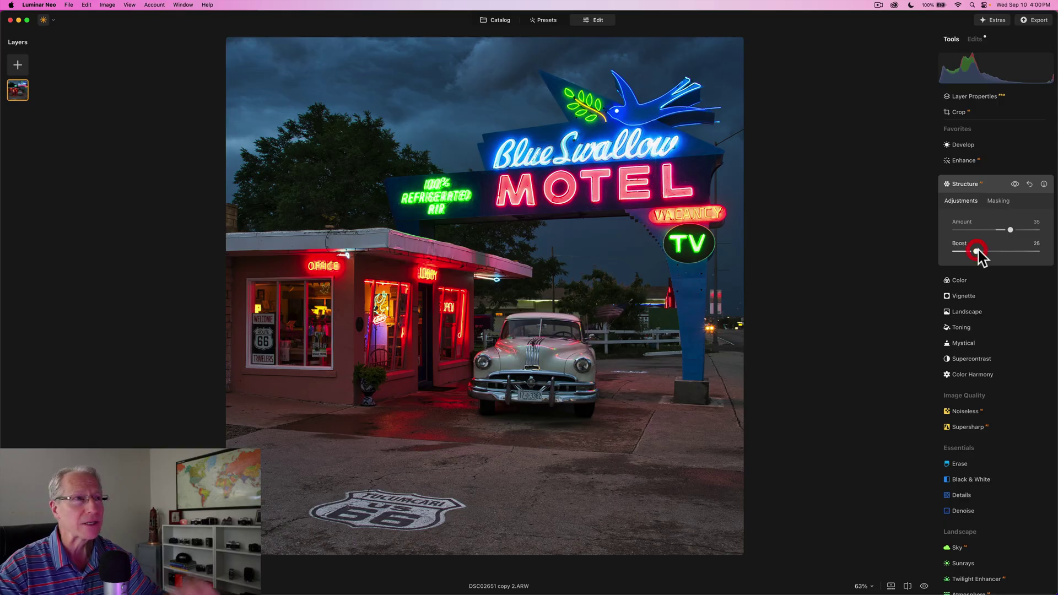
{"action": "left_click", "coordinate": [1015, 184]}
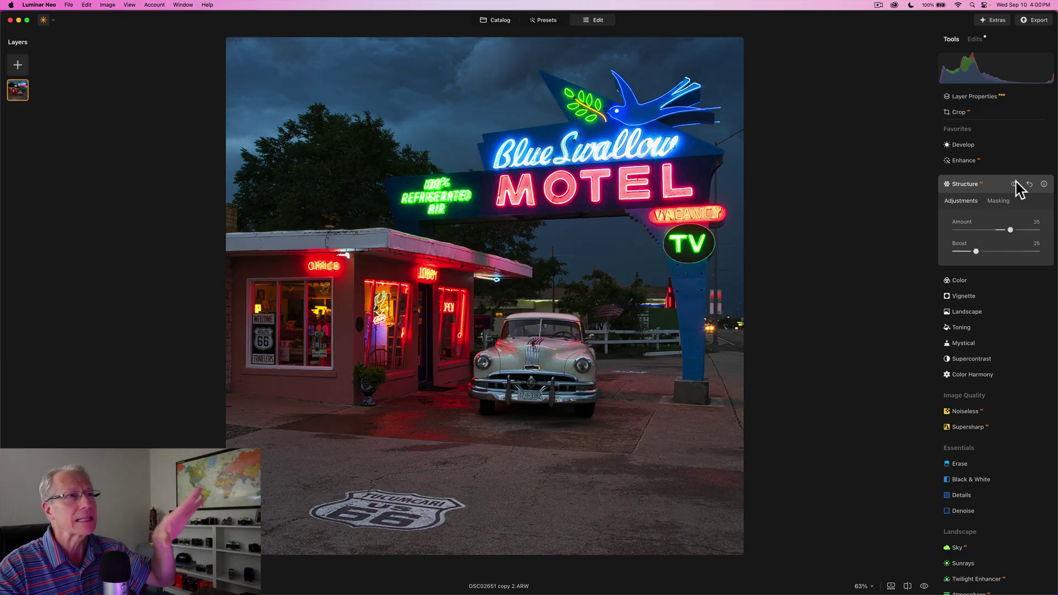
{"action": "left_click", "coordinate": [1015, 182]}
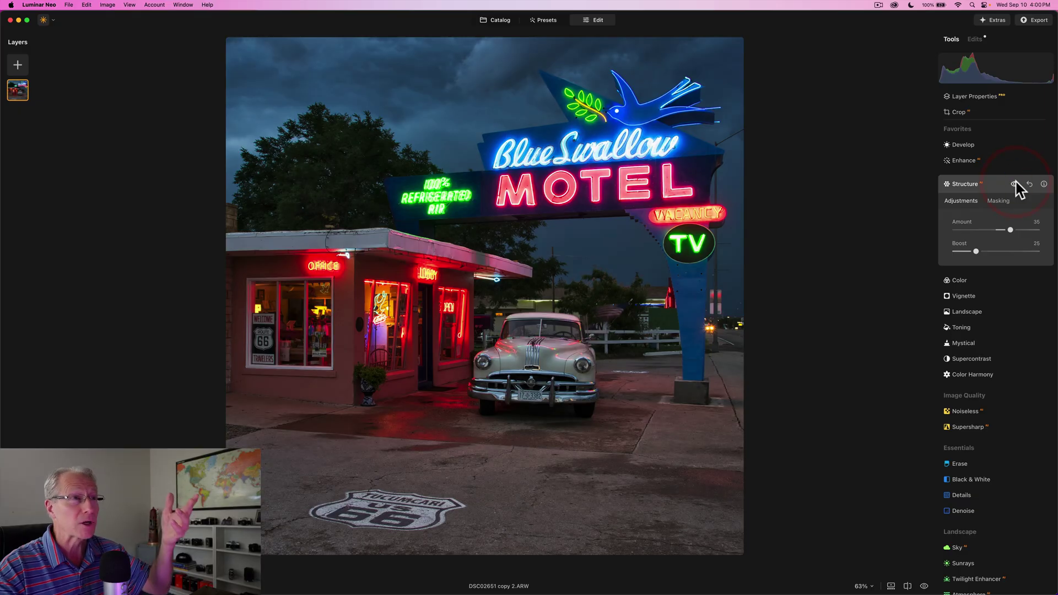
Set Enhance Accent to 25 and Sky Enhancer to 23, toggling the effect to compare.
{"action": "left_click", "coordinate": [984, 187]}
{"action": "left_click", "coordinate": [963, 164]}
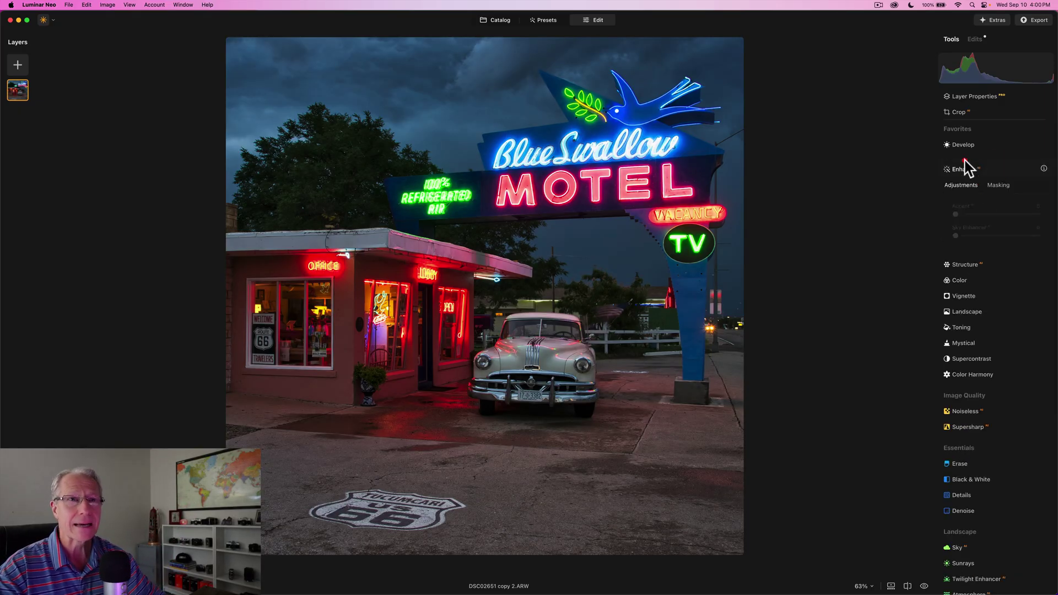
{"action": "left_click", "coordinate": [975, 214]}
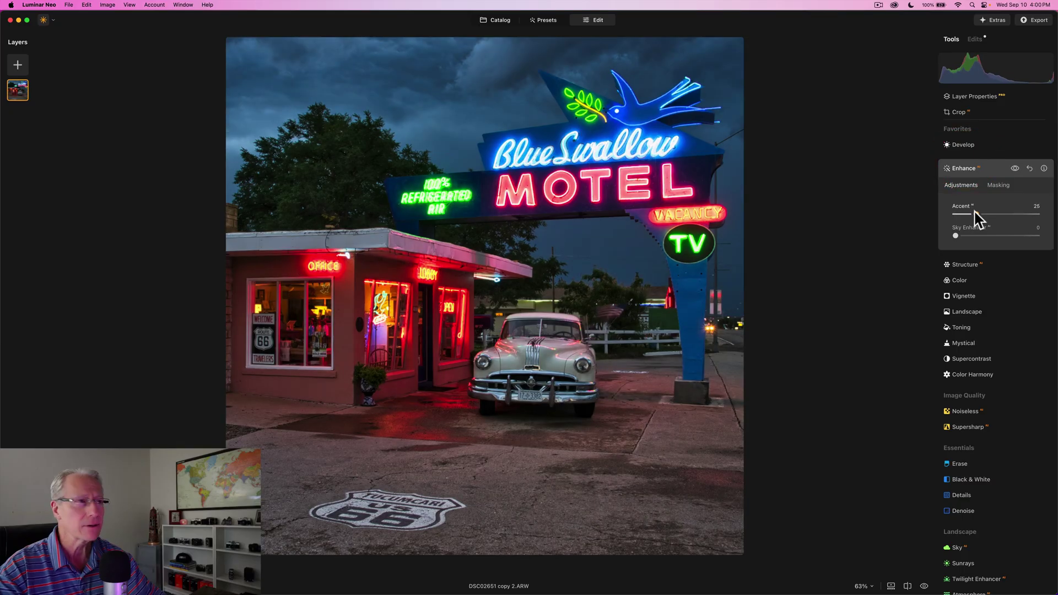
{"action": "left_click", "coordinate": [972, 236]}
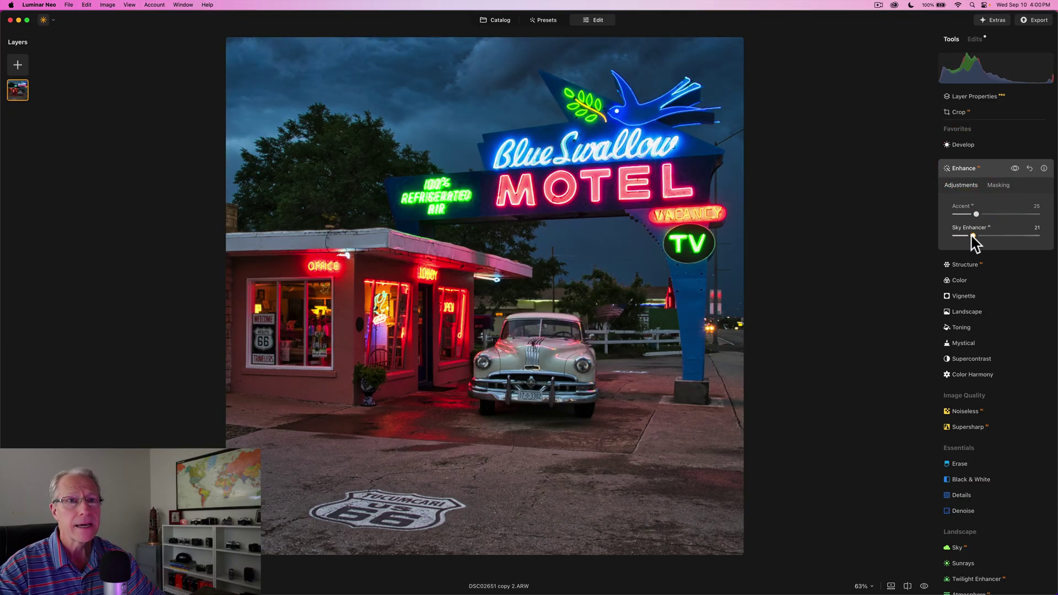
{"action": "left_click_drag", "start_coordinate": [972, 236], "coordinate": [973, 236]}
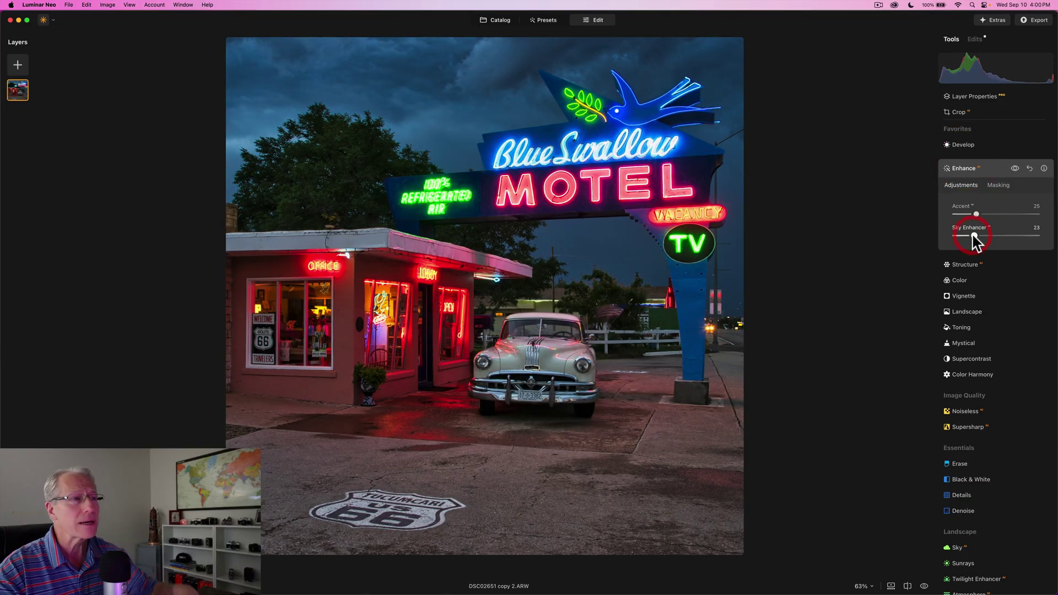
{"action": "left_click", "coordinate": [1015, 168]}
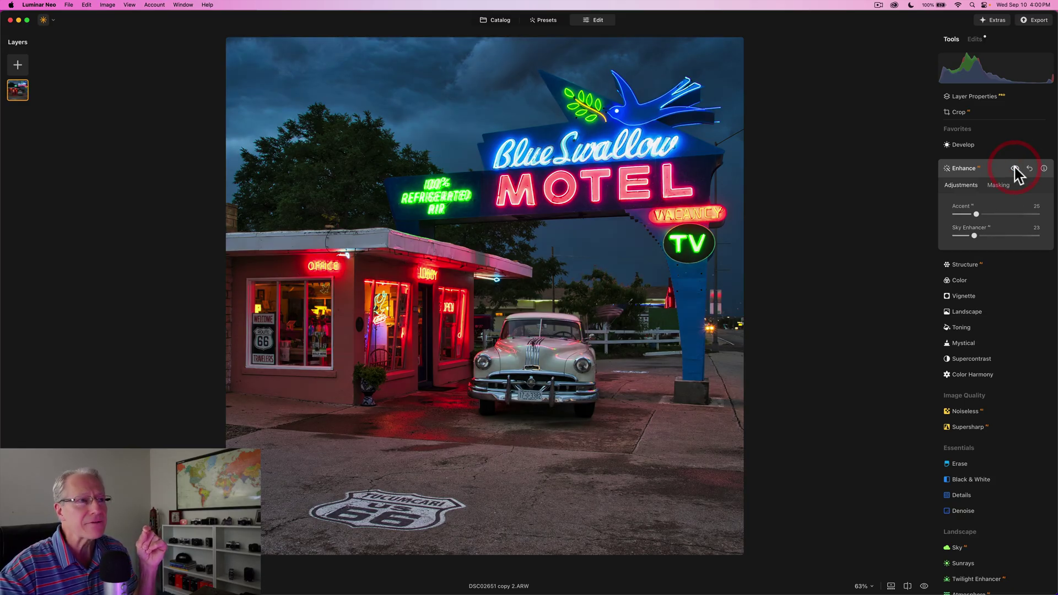
{"action": "left_click", "coordinate": [1015, 168]}
{"action": "left_click", "coordinate": [1015, 168]}
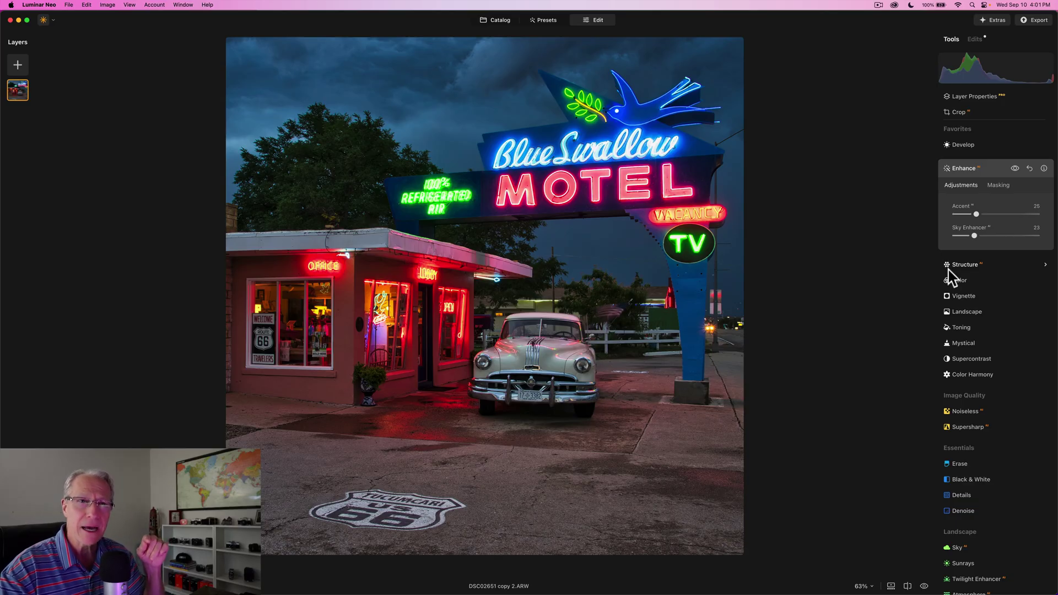
Switch the Color HSL sliders to Hue and shift Orange to -12 and Yellow to -9.
{"action": "left_click", "coordinate": [958, 281]}
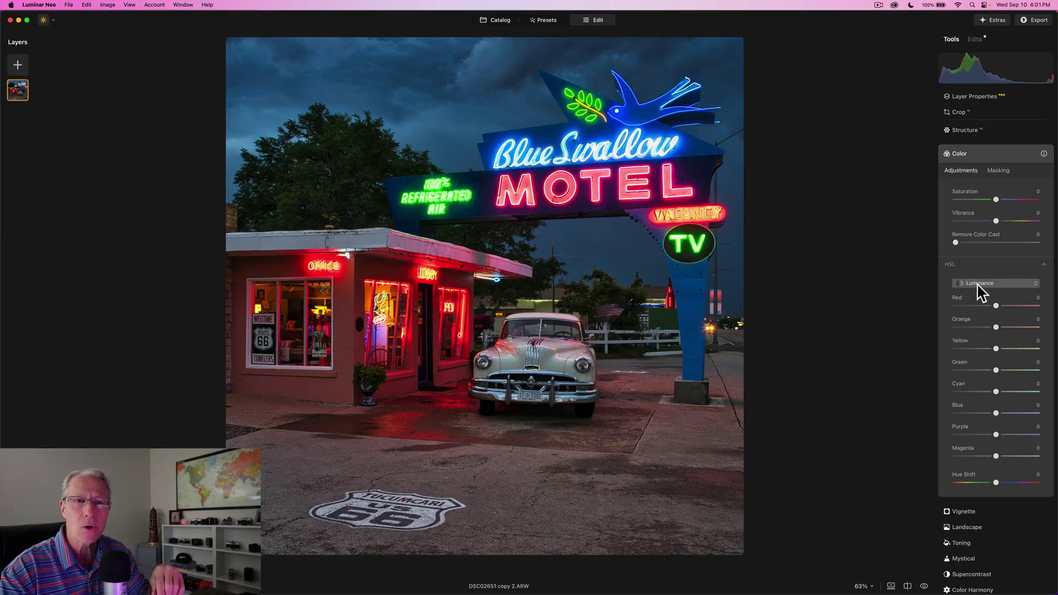
{"action": "left_click", "coordinate": [976, 284]}
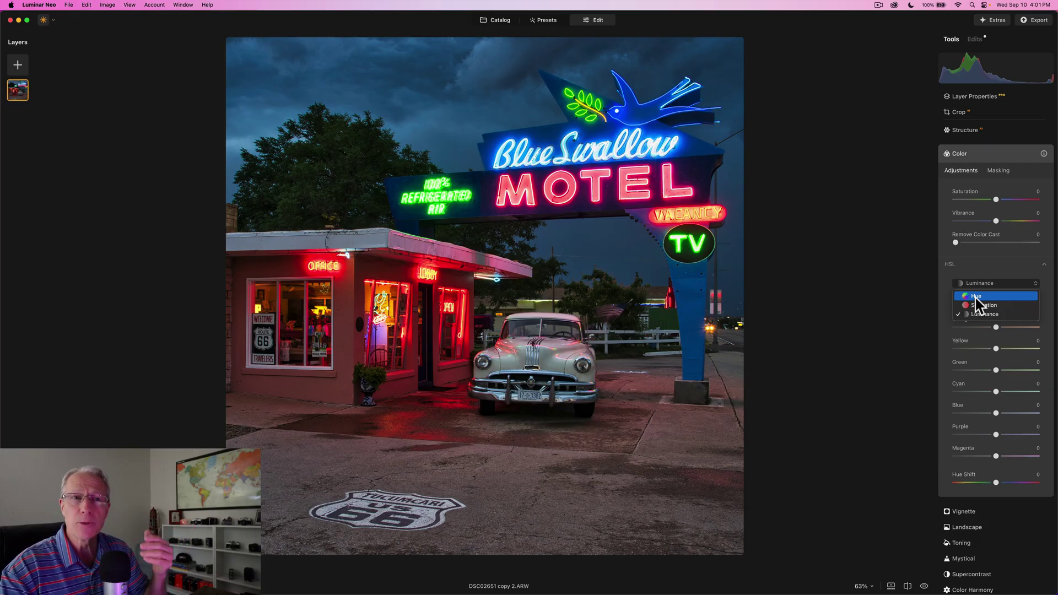
{"action": "left_click", "coordinate": [976, 297]}
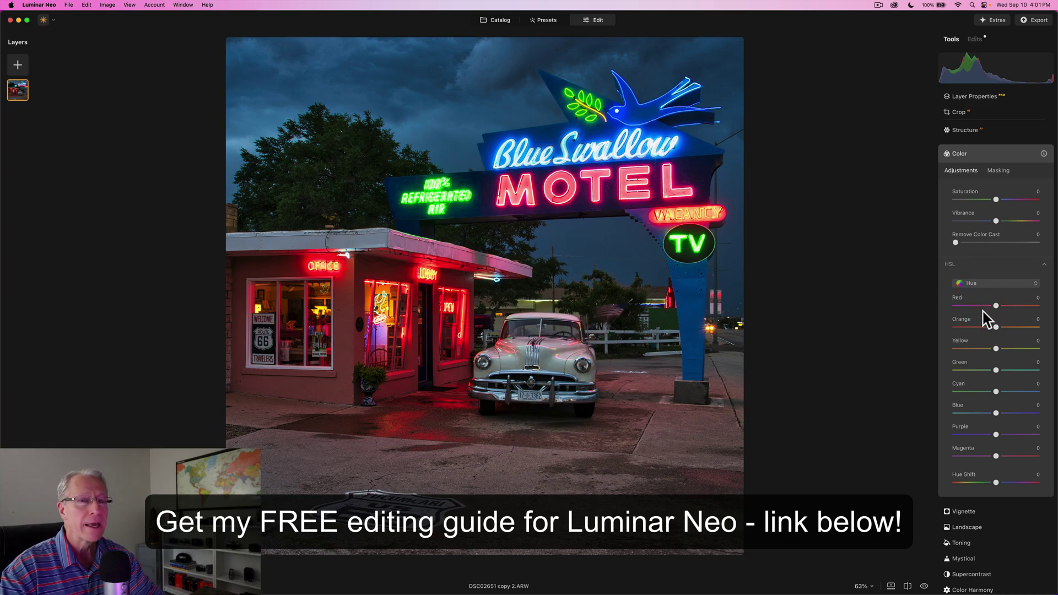
{"action": "left_click_drag", "start_coordinate": [995, 327], "coordinate": [992, 349]}
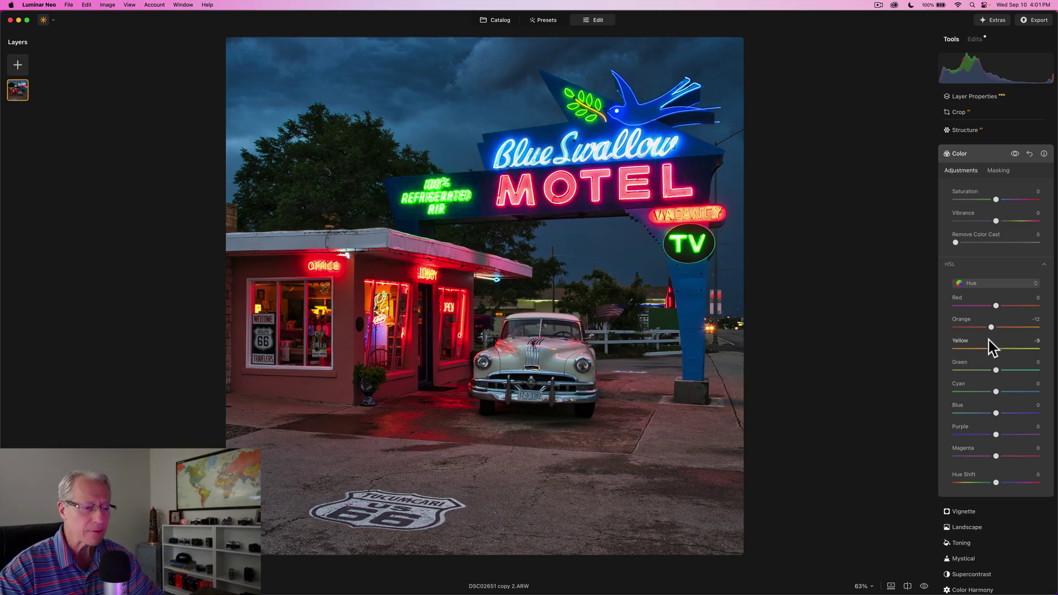
Switch HSL to Saturation and lift Red 5, Orange 7, Yellow 6.
{"action": "left_click", "coordinate": [985, 284]}
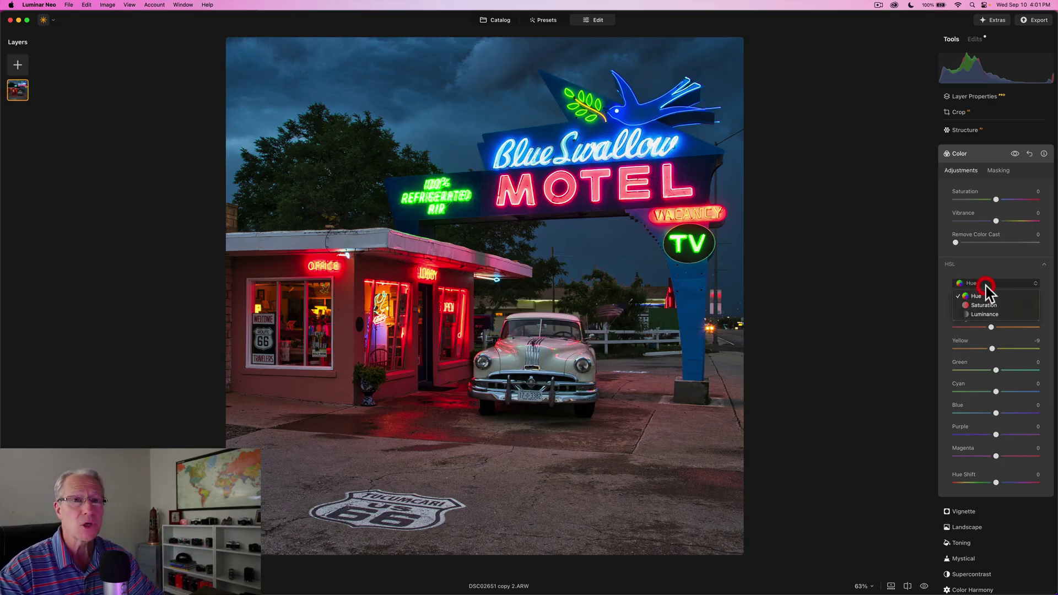
{"action": "left_click", "coordinate": [984, 303]}
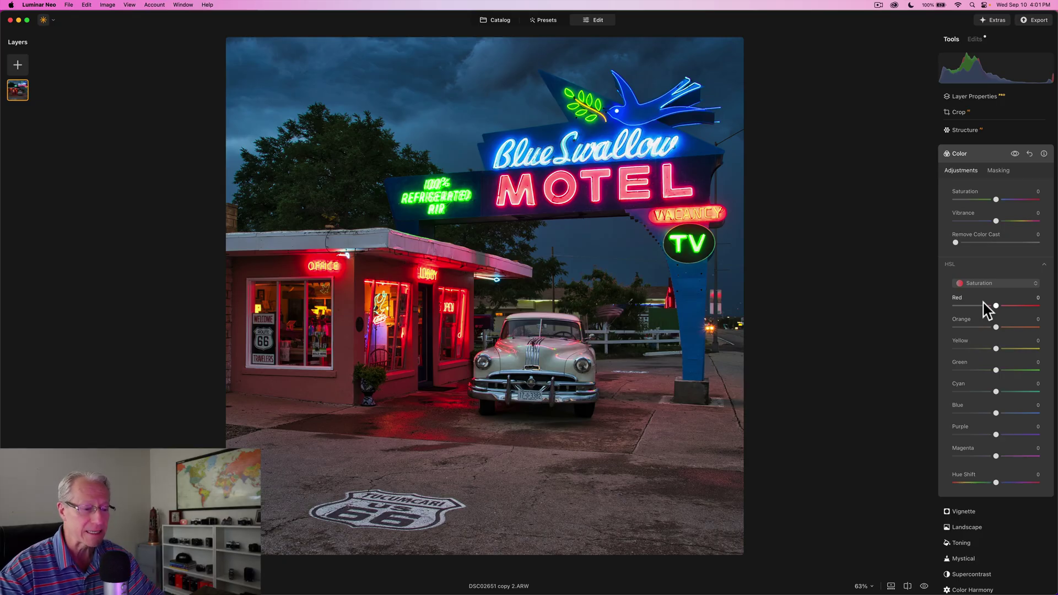
{"action": "left_click_drag", "start_coordinate": [995, 305], "coordinate": [999, 348]}
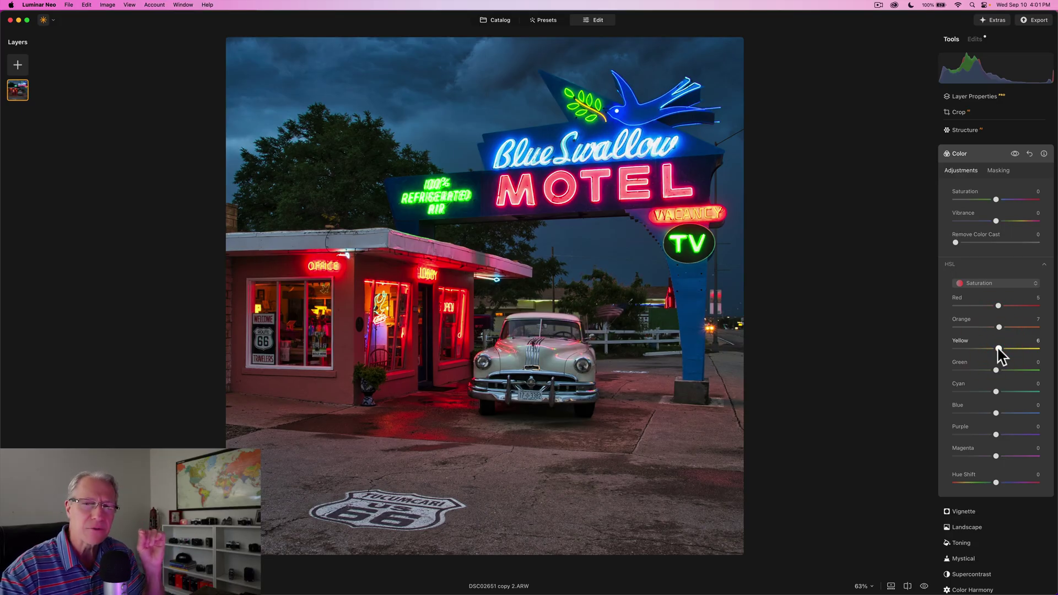
{"action": "left_click", "coordinate": [1014, 153]}
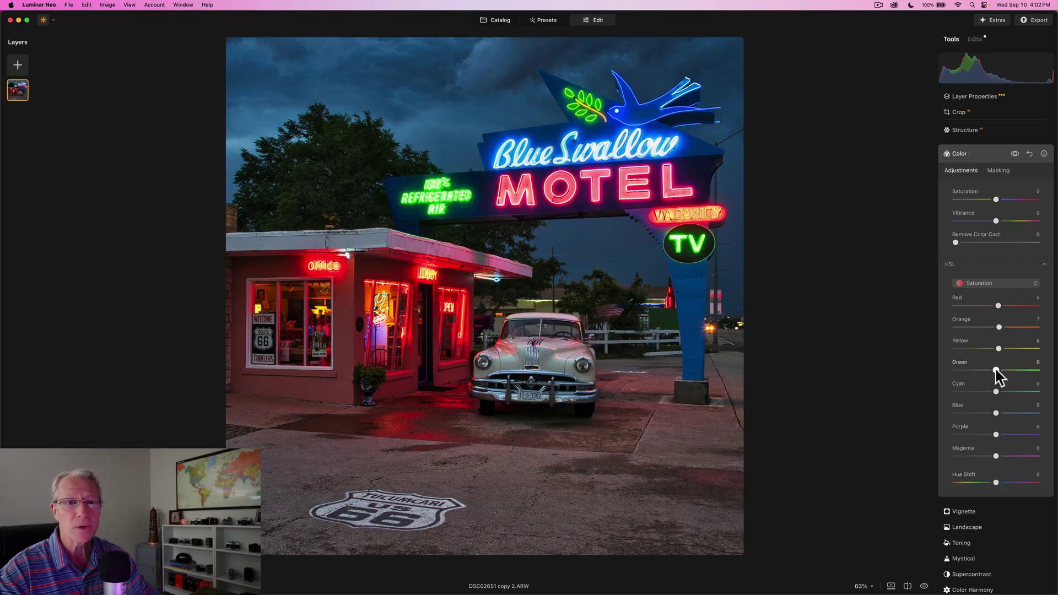
Desaturate Green -76, Cyan -66, Blue -71, Purple and Magenta -70, then compare.
{"action": "left_click_drag", "start_coordinate": [995, 370], "coordinate": [964, 371]}
{"action": "left_click", "coordinate": [968, 391]}
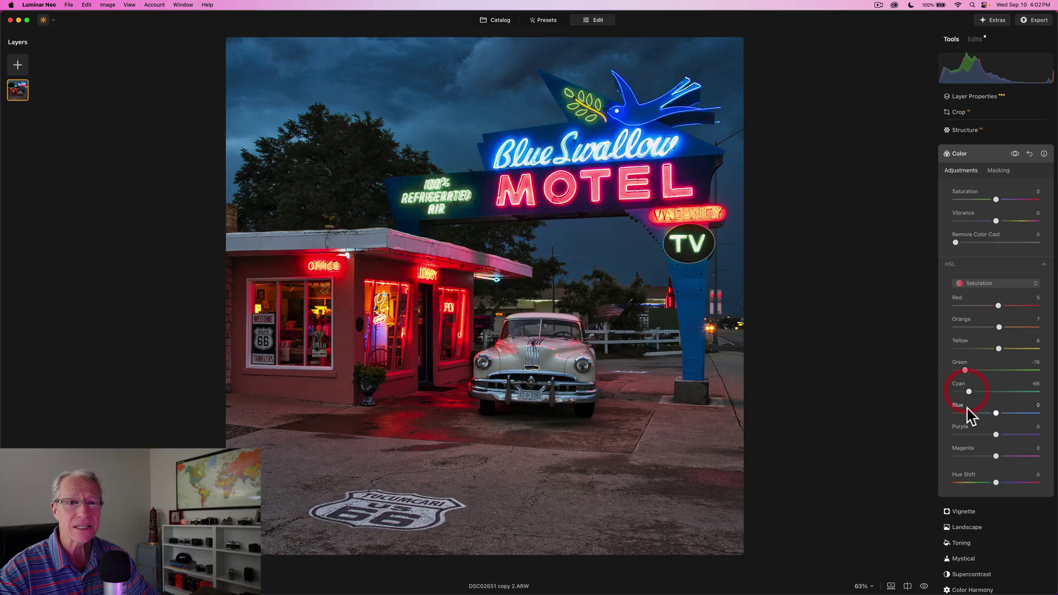
{"action": "left_click", "coordinate": [969, 412]}
{"action": "left_click_drag", "start_coordinate": [968, 413], "coordinate": [967, 414]}
{"action": "left_click", "coordinate": [967, 435]}
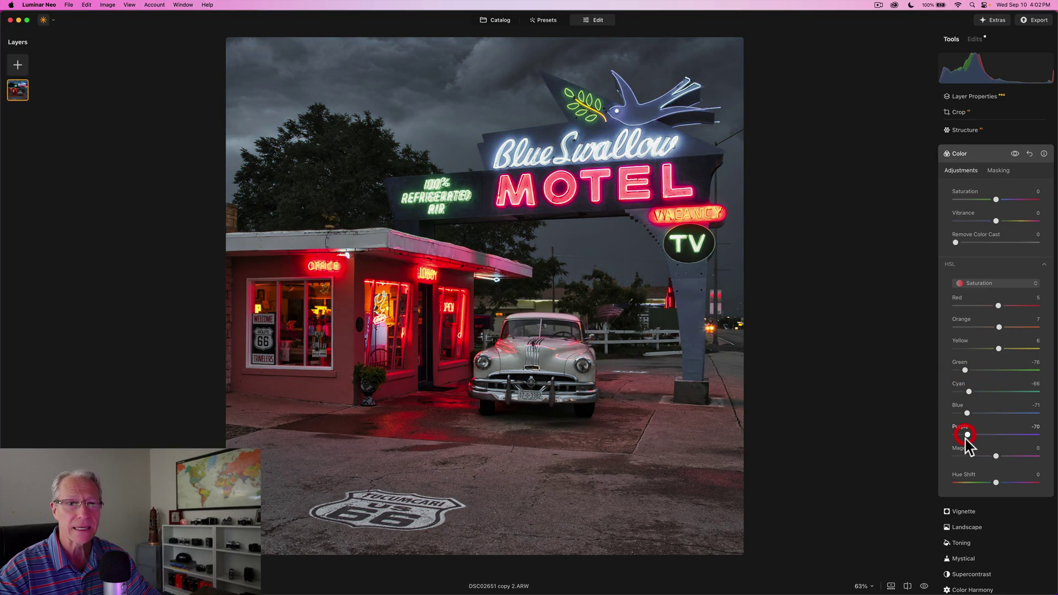
{"action": "left_click", "coordinate": [966, 456]}
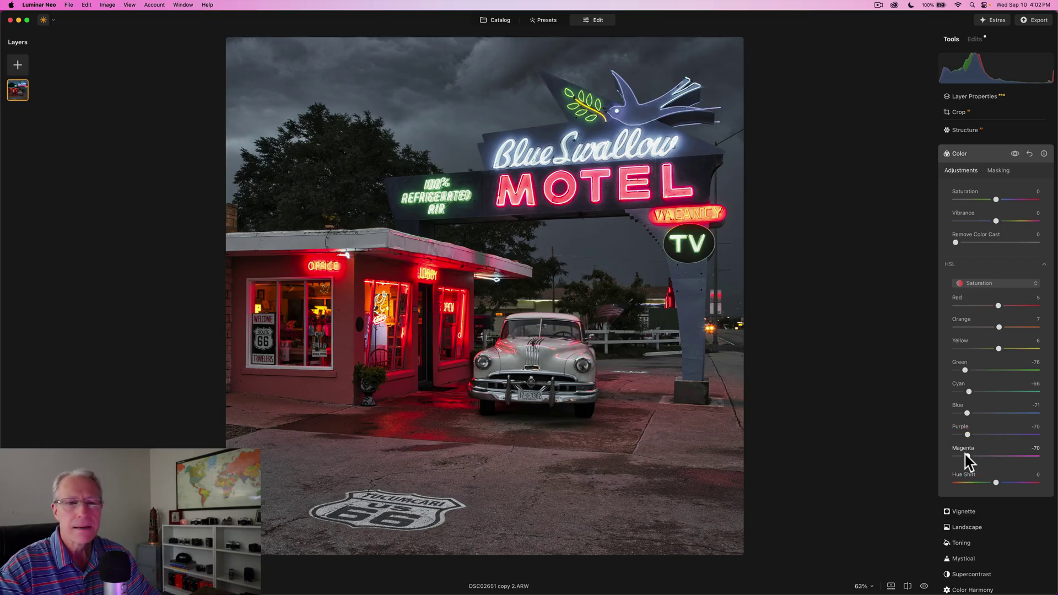
{"action": "left_click", "coordinate": [1014, 154]}
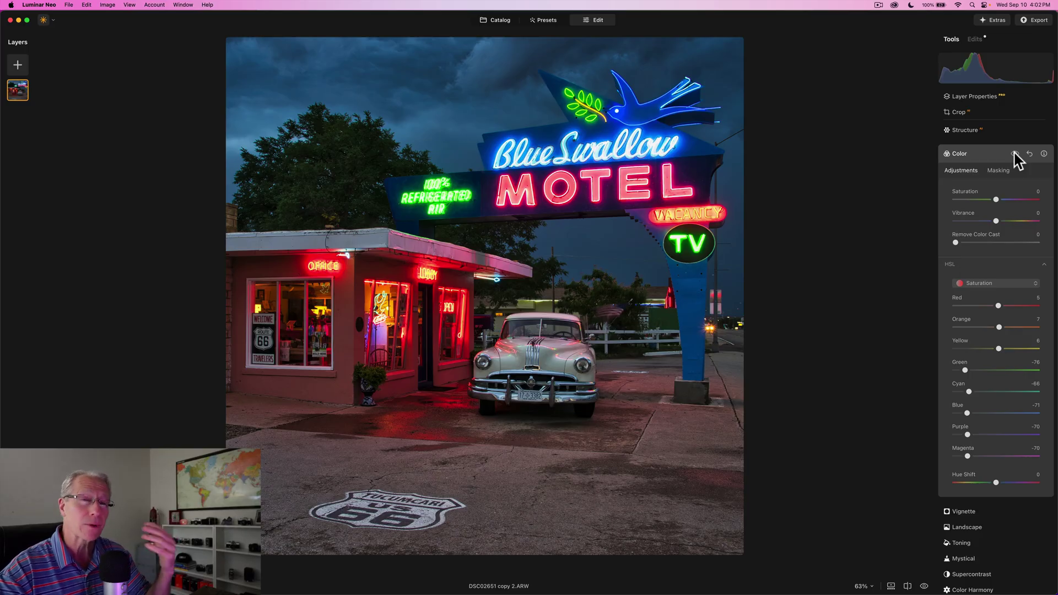
{"action": "left_click", "coordinate": [1015, 154]}
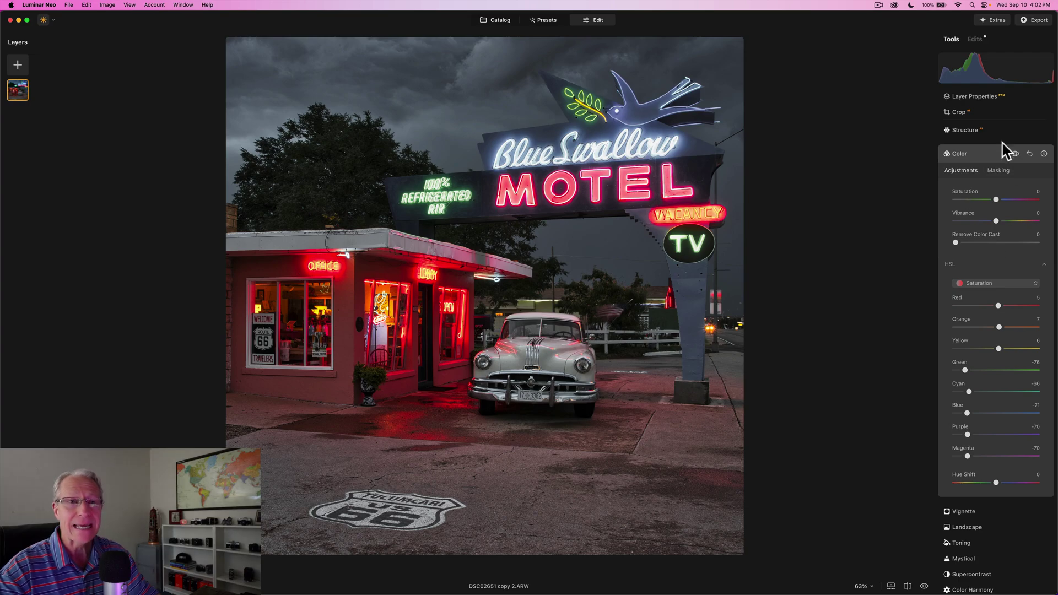
Set HSL Luminance: Red 4, Orange 7, Yellow 7, Green -70, Cyan -68, Blue -19, Purple -67, Magenta -62.
{"action": "left_click", "coordinate": [975, 284]}
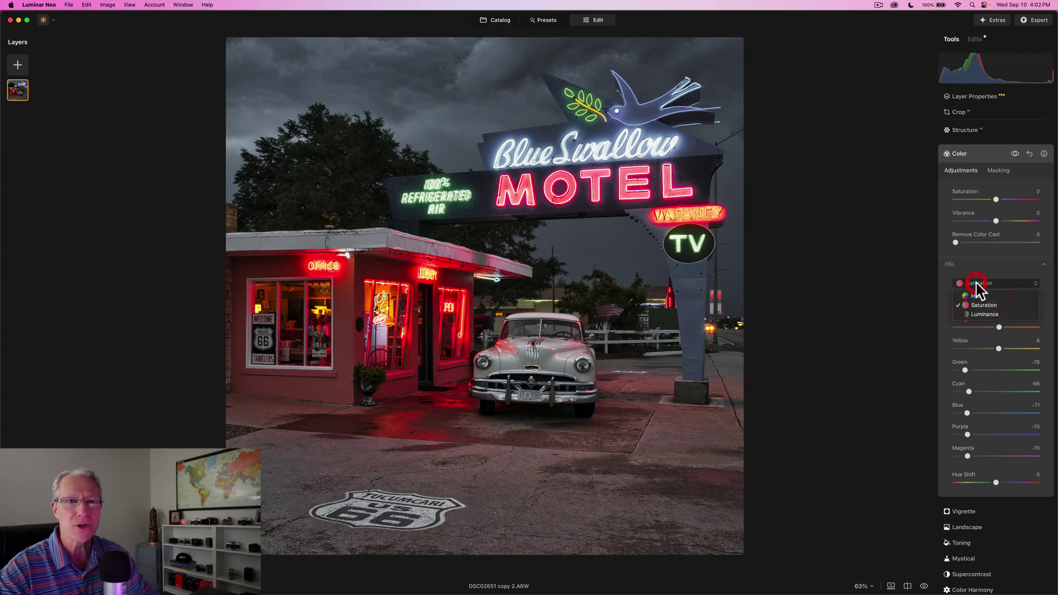
{"action": "left_click", "coordinate": [979, 315]}
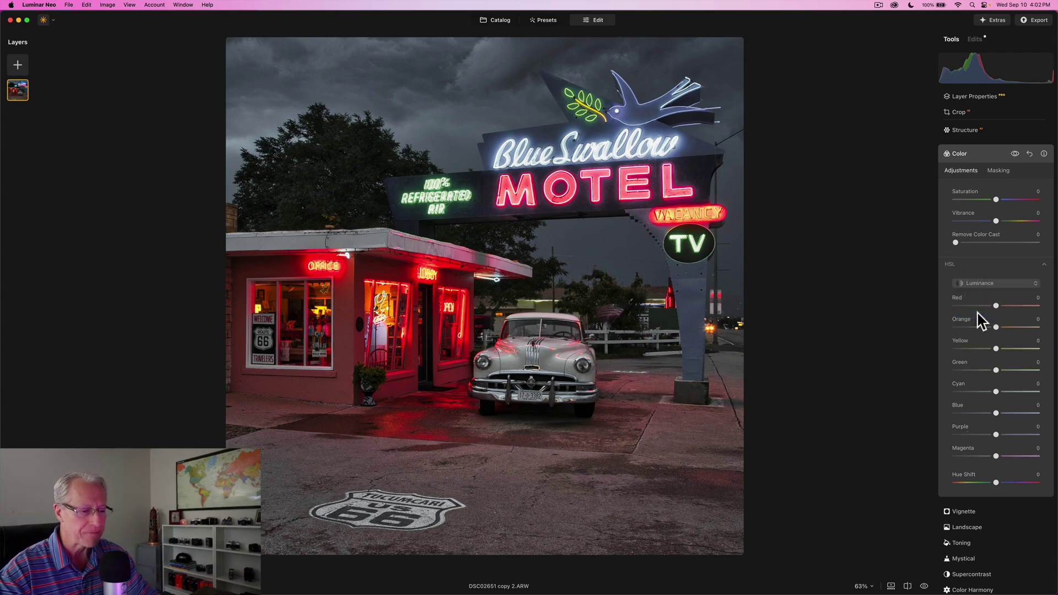
{"action": "left_click_drag", "start_coordinate": [997, 306], "coordinate": [998, 348]}
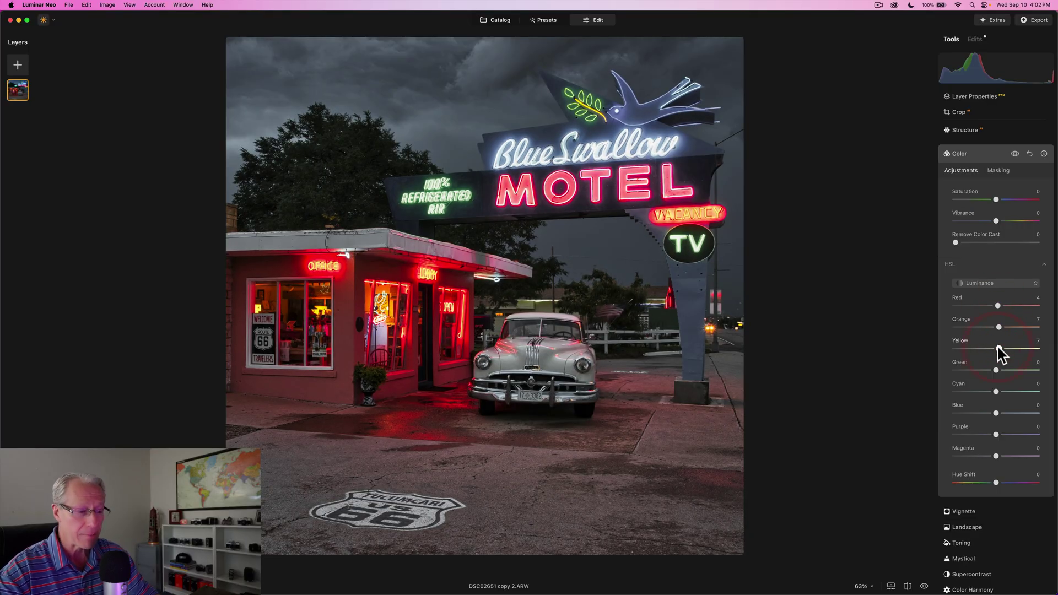
{"action": "left_click", "coordinate": [965, 369]}
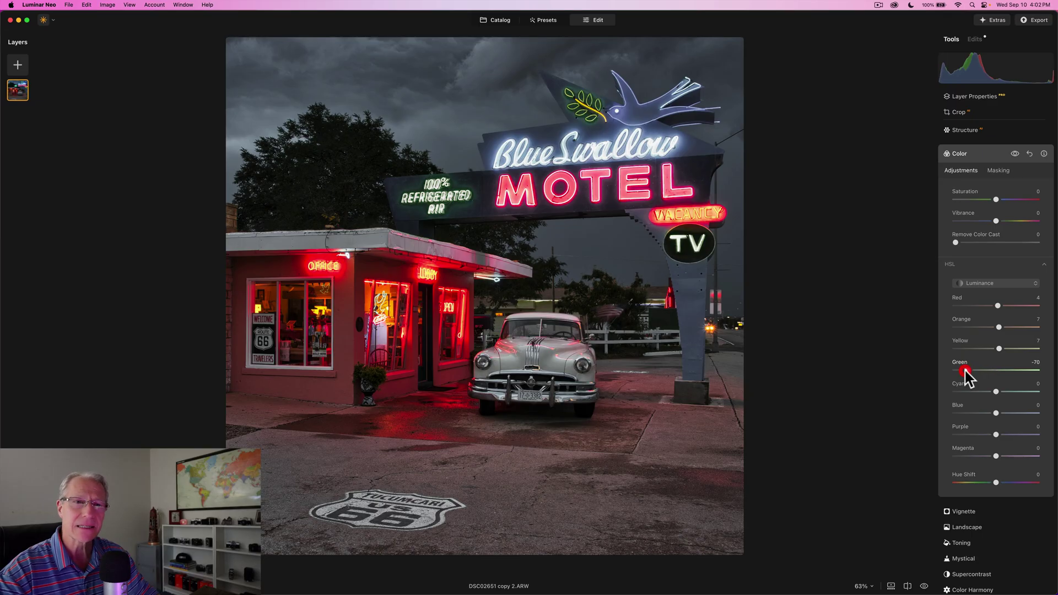
{"action": "left_click", "coordinate": [967, 391]}
{"action": "left_click", "coordinate": [968, 413]}
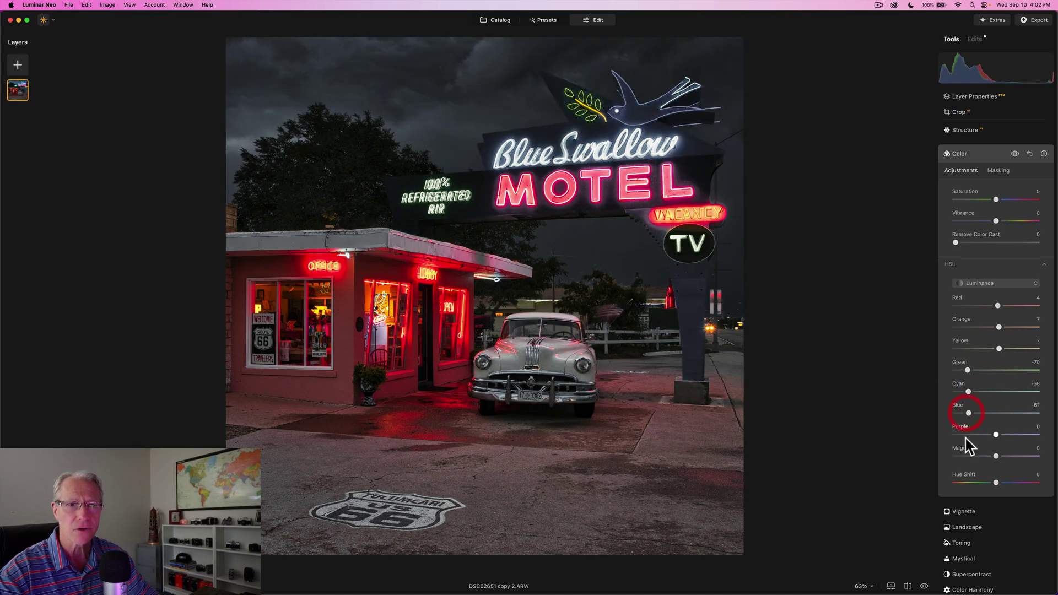
{"action": "left_click", "coordinate": [968, 434]}
{"action": "left_click", "coordinate": [970, 455]}
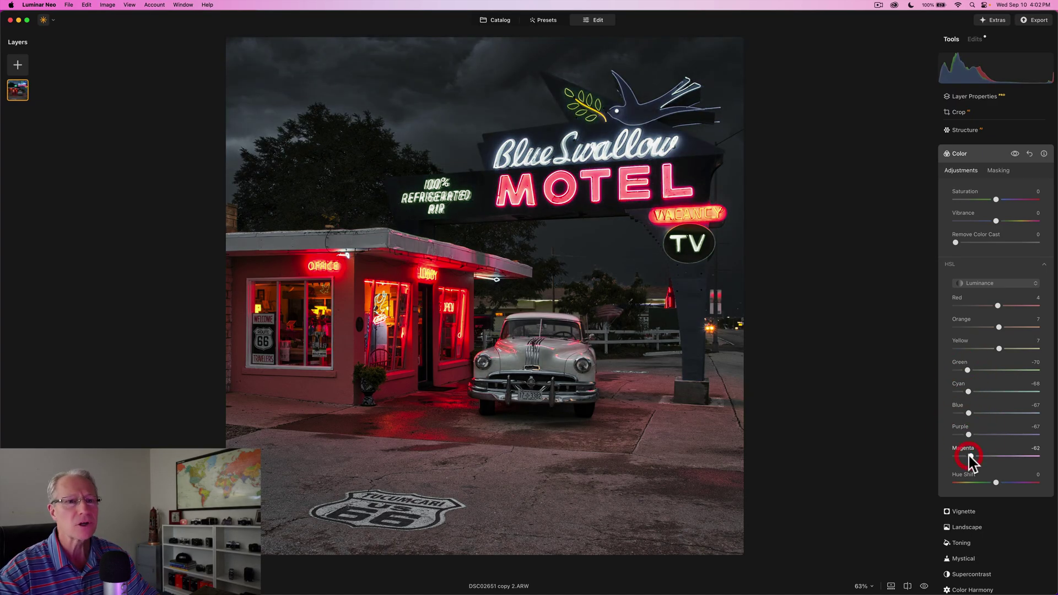
{"action": "left_click_drag", "start_coordinate": [969, 413], "coordinate": [988, 413]}
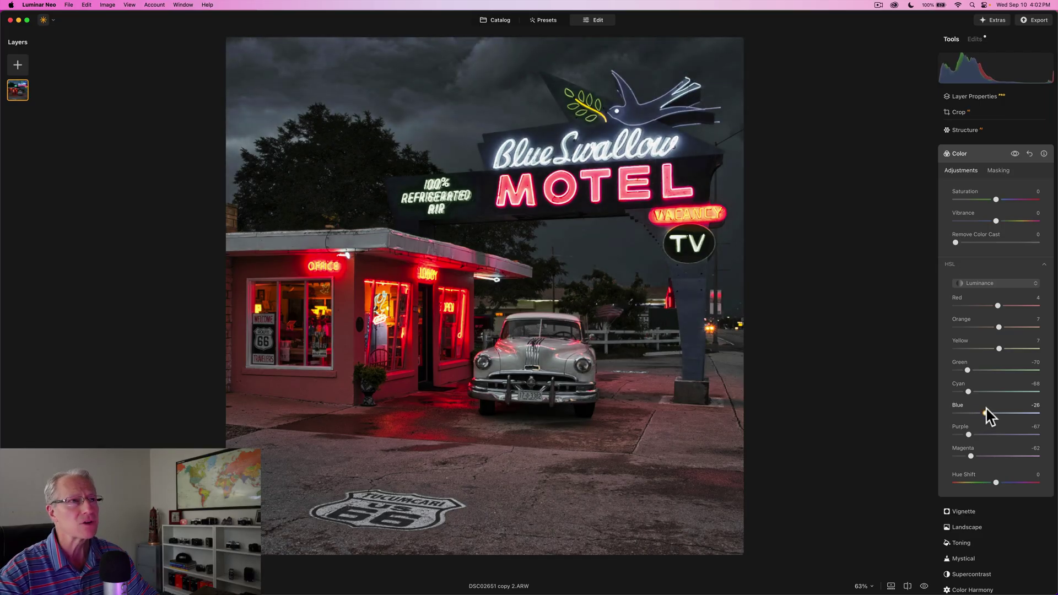
Compare the colour edits off and on, then collapse the Color tool.
{"action": "left_click", "coordinate": [1014, 155]}
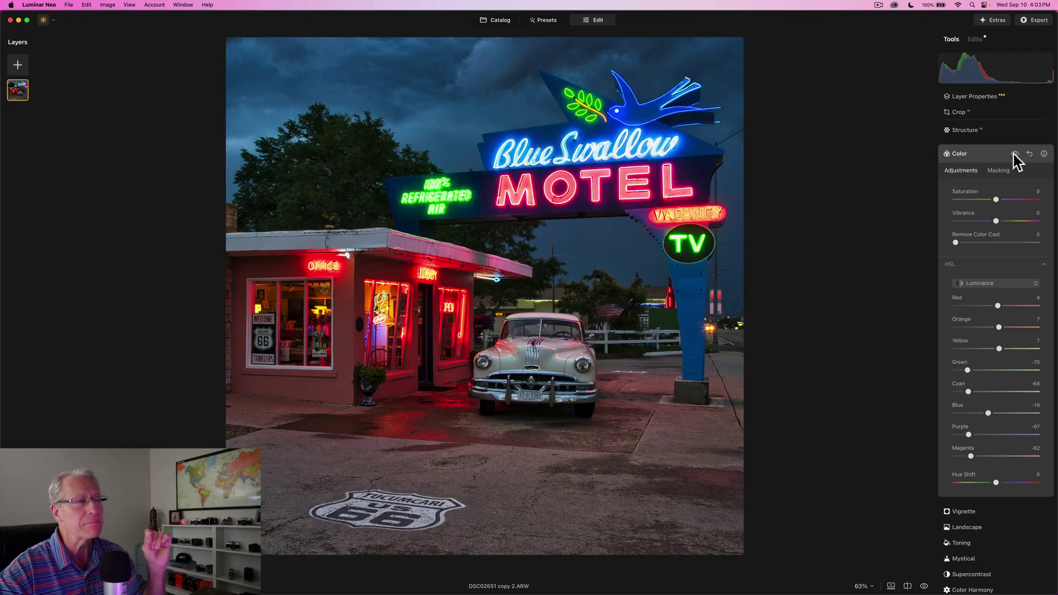
{"action": "left_click", "coordinate": [1013, 154]}
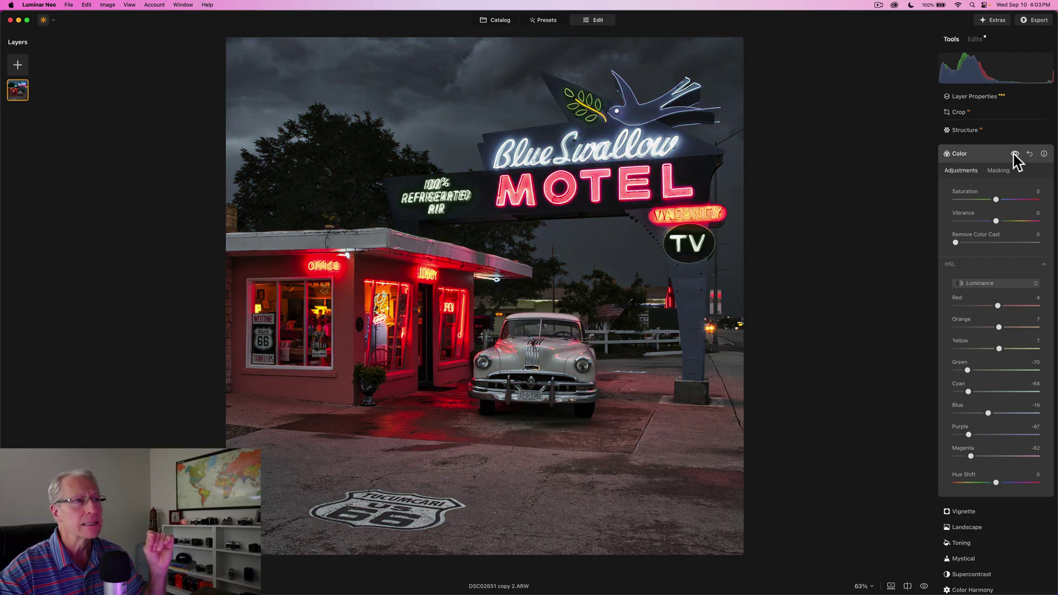
{"action": "left_click", "coordinate": [1014, 154]}
{"action": "left_click", "coordinate": [1014, 153]}
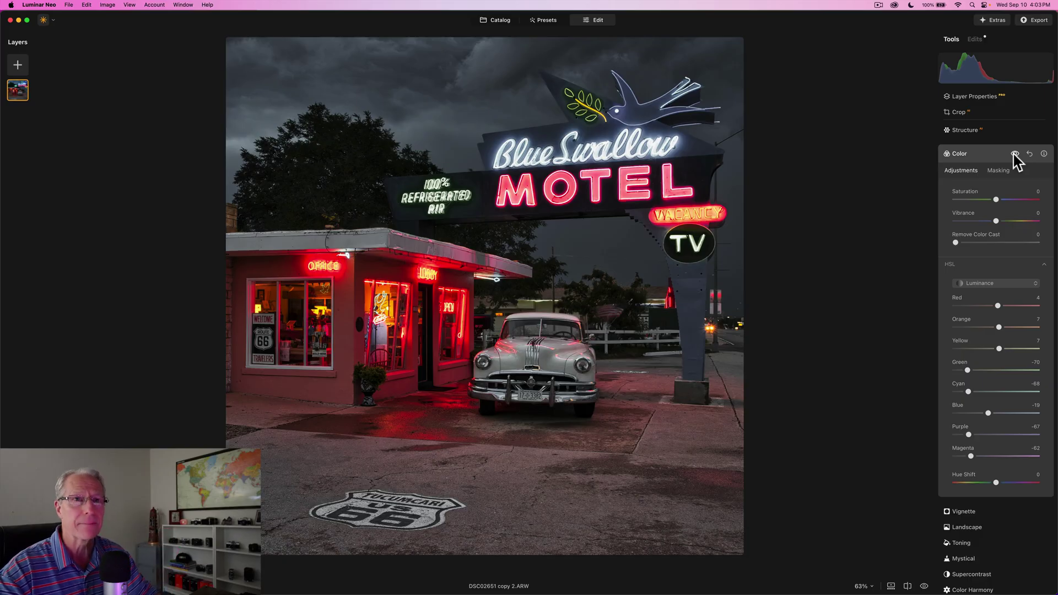
{"action": "left_click", "coordinate": [1014, 154]}
{"action": "left_click", "coordinate": [1015, 154]}
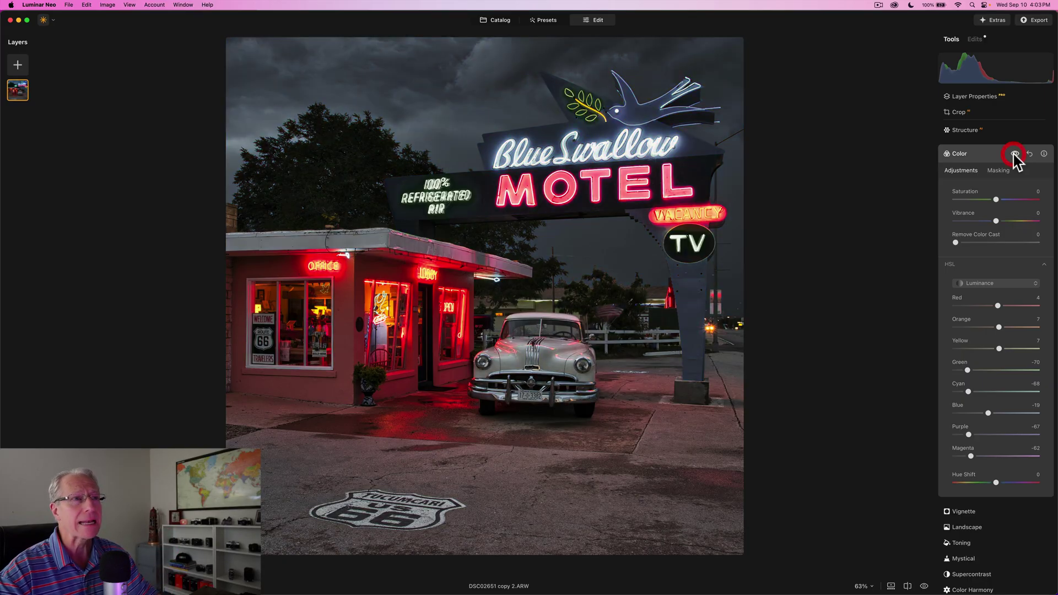
{"action": "left_click", "coordinate": [981, 155]}
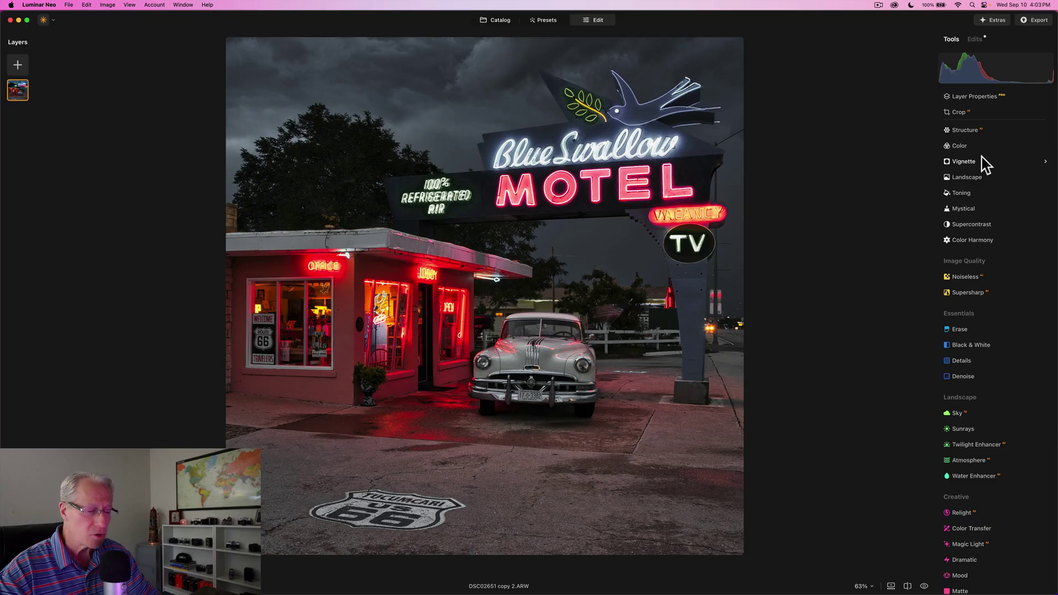
Darken the road below the car to Exposure -1.28 through a Develop Linear Gradient mask.
{"action": "scroll", "coordinate": [990, 194], "scroll_direction": "up", "scroll_amount": 2}
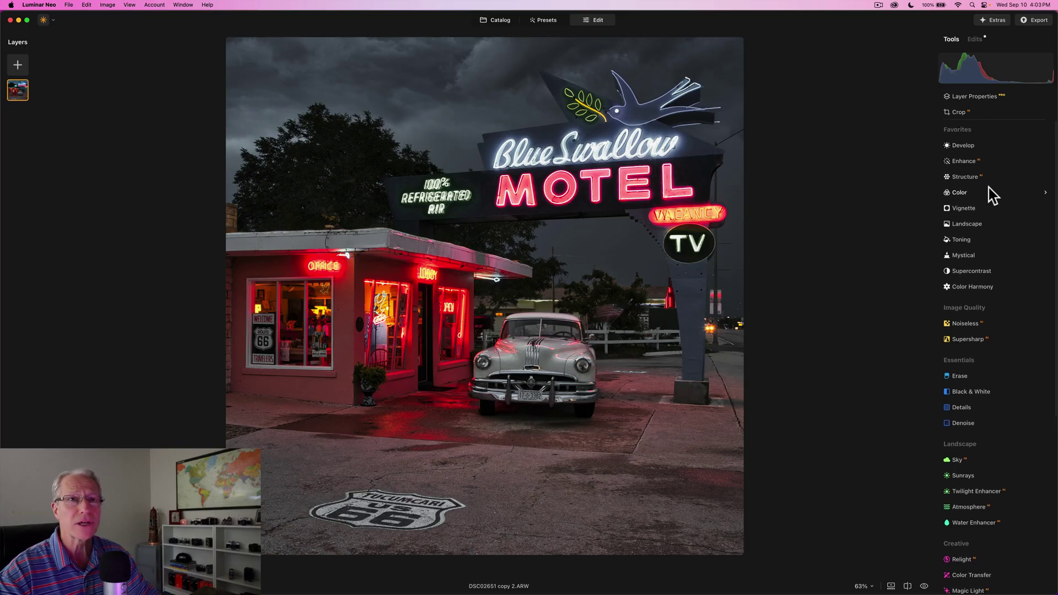
{"action": "left_click", "coordinate": [974, 146]}
{"action": "left_click", "coordinate": [1001, 147]}
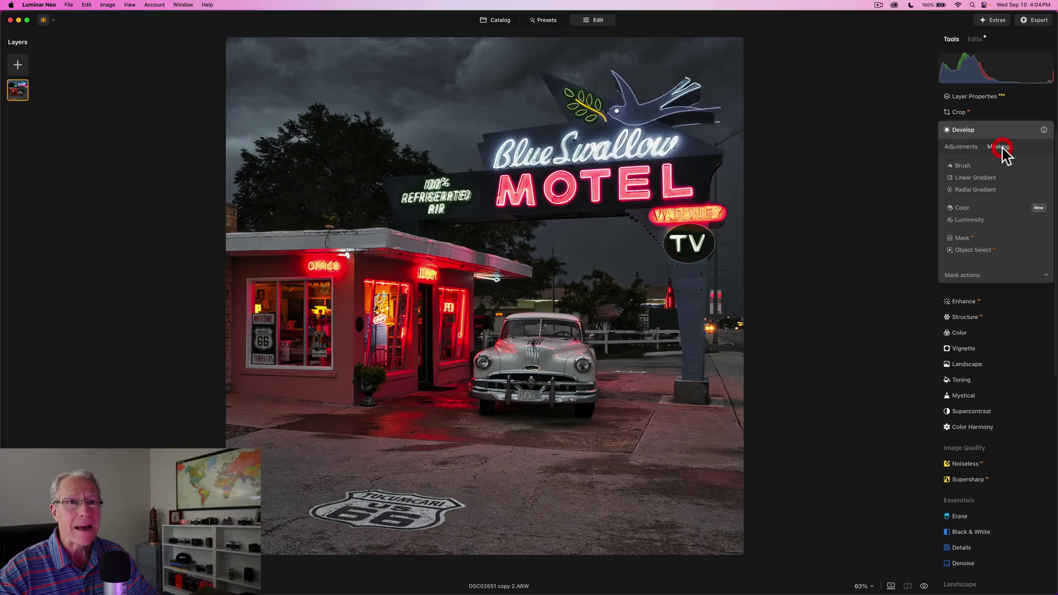
{"action": "left_click", "coordinate": [978, 179]}
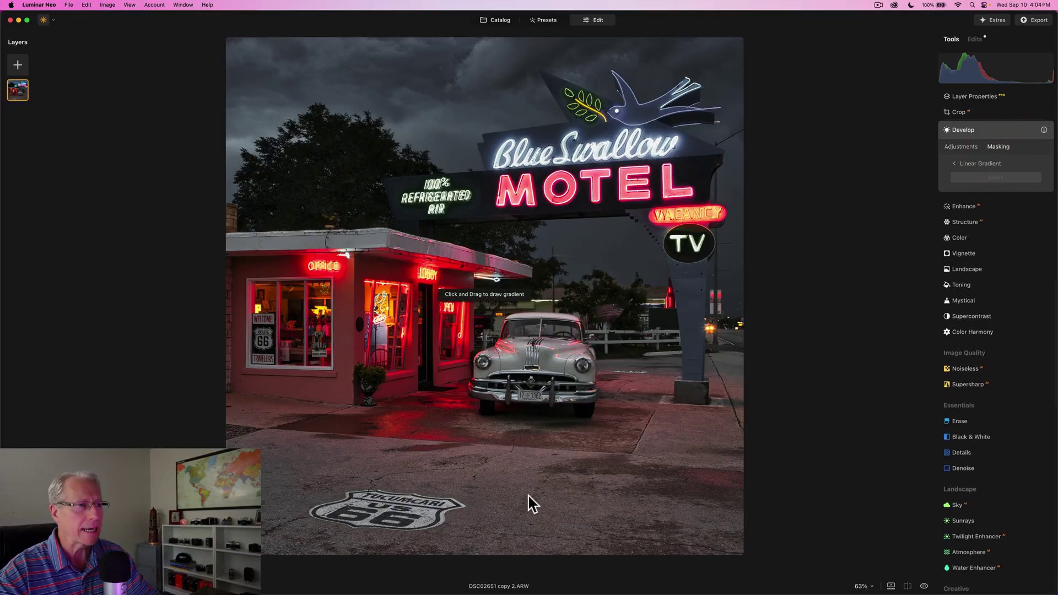
{"action": "left_click_drag", "start_coordinate": [489, 524], "coordinate": [506, 406]}
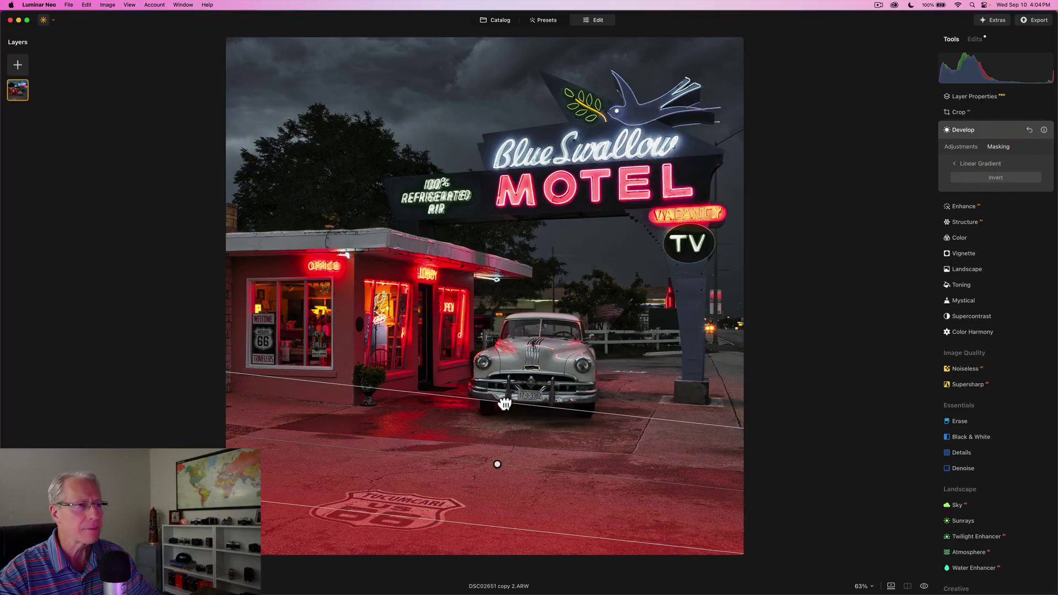
{"action": "left_click_drag", "start_coordinate": [497, 465], "coordinate": [502, 482]}
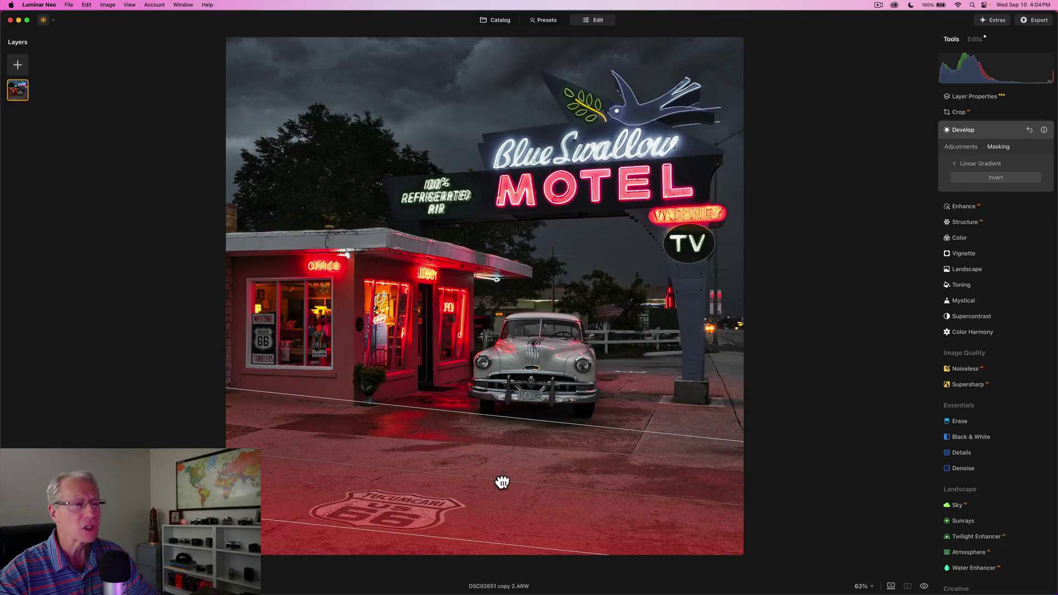
{"action": "left_click", "coordinate": [959, 146]}
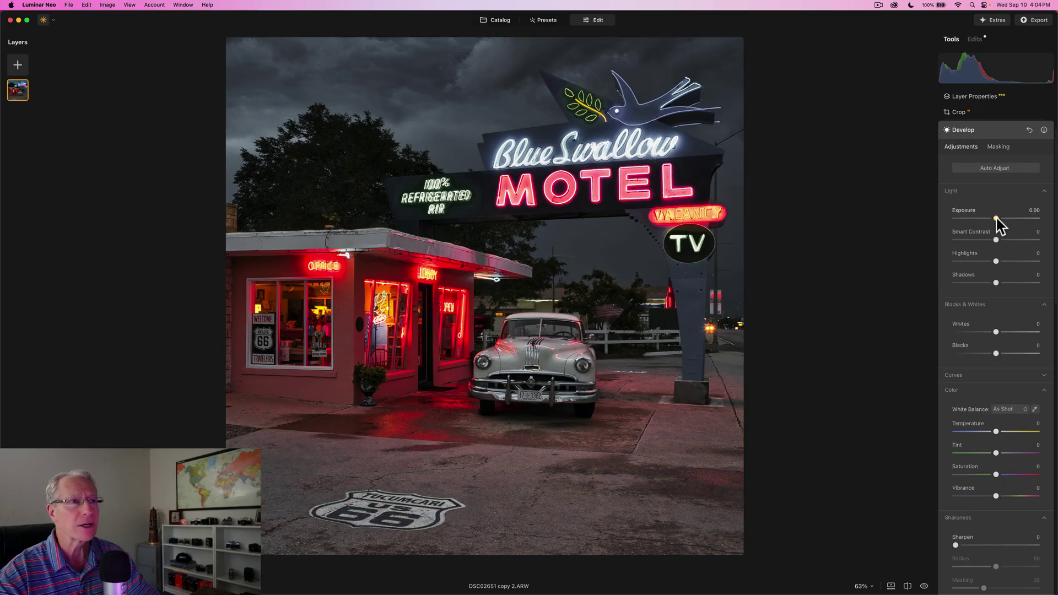
{"action": "left_click_drag", "start_coordinate": [996, 217], "coordinate": [993, 218]}
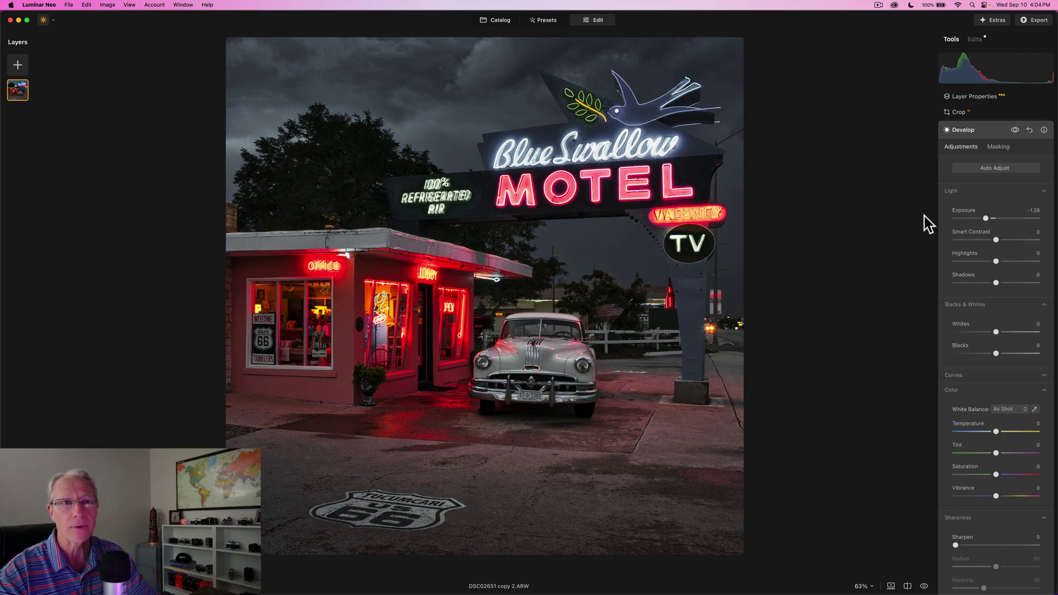
Erase the Develop mask from the Route 66 marking with a size-28 brush, then compare.
{"action": "left_click", "coordinate": [998, 147]}
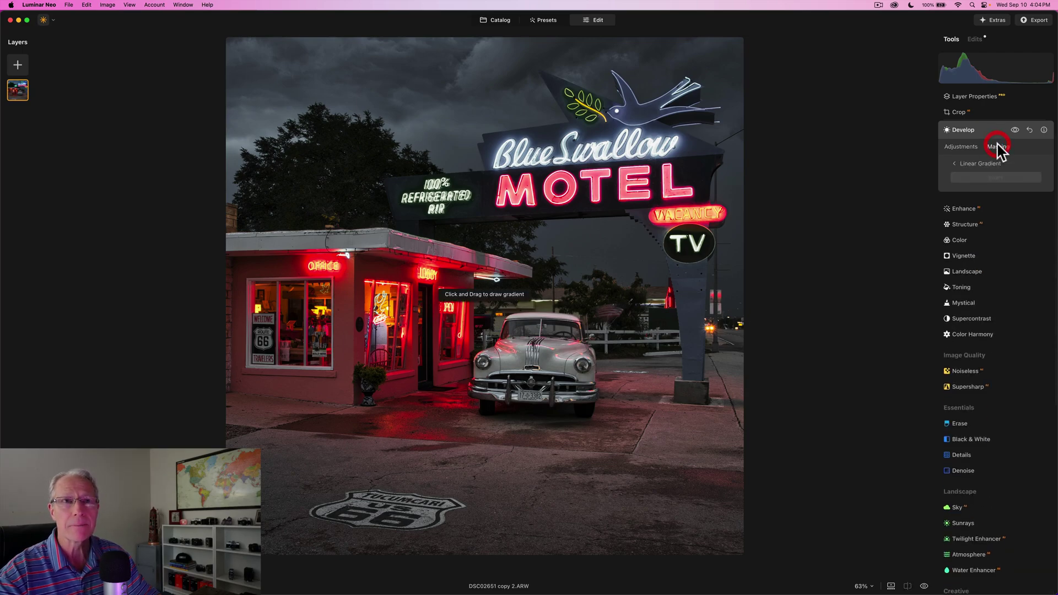
{"action": "left_click", "coordinate": [956, 169]}
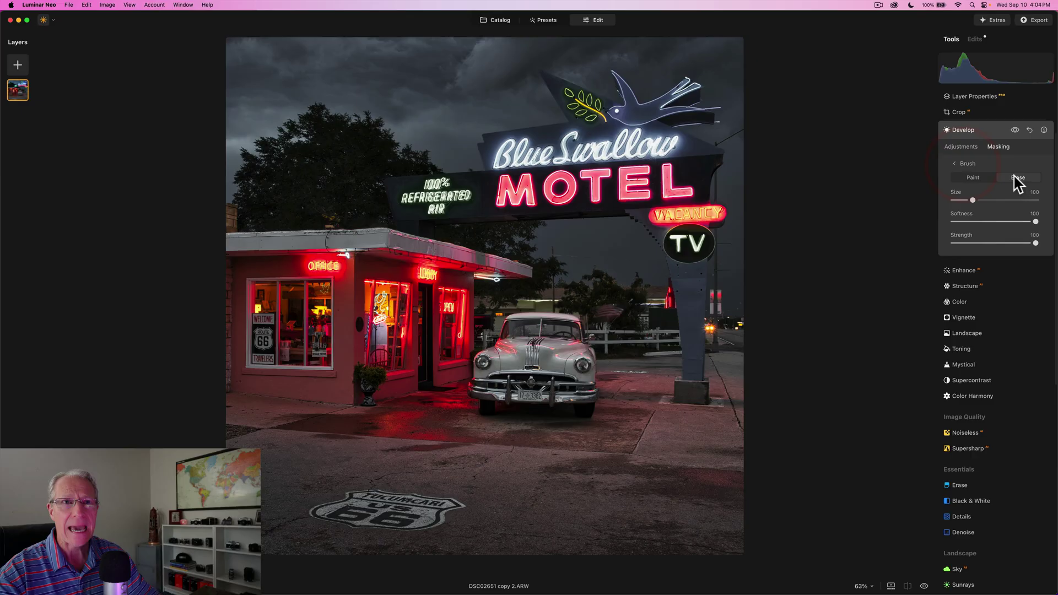
{"action": "left_click", "coordinate": [1018, 177]}
{"action": "key", "text": "bracketleft"}
{"action": "key", "text": "bracketleft"}
{"action": "key", "text": "bracketleft"}
{"action": "key", "text": "bracketleft"}
{"action": "key", "text": "bracketleft"}
{"action": "key", "text": "bracketleft"}
{"action": "key", "text": "bracketleft"}
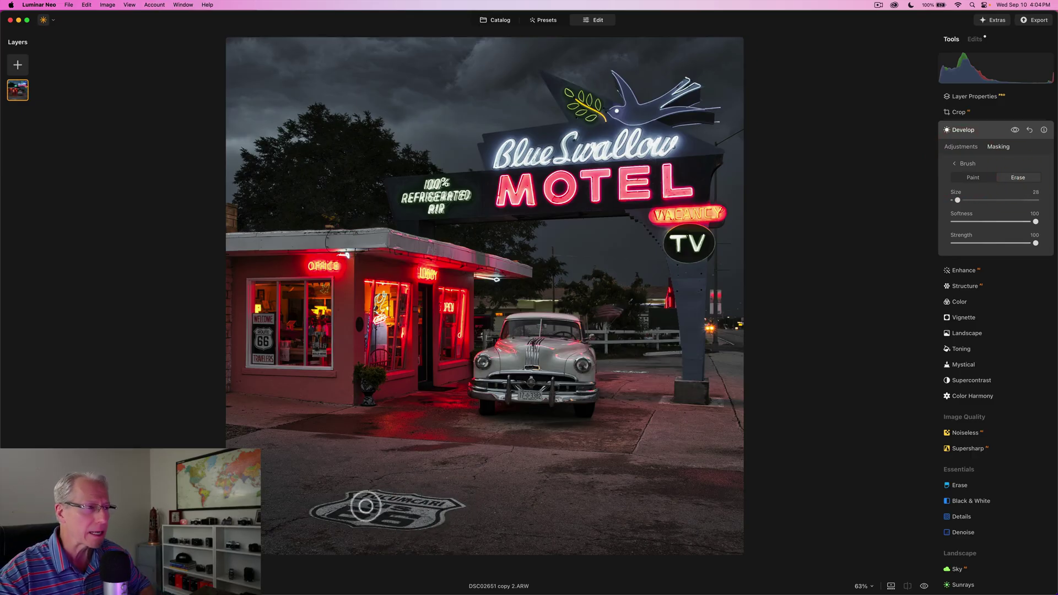
{"action": "left_click", "coordinate": [354, 498]}
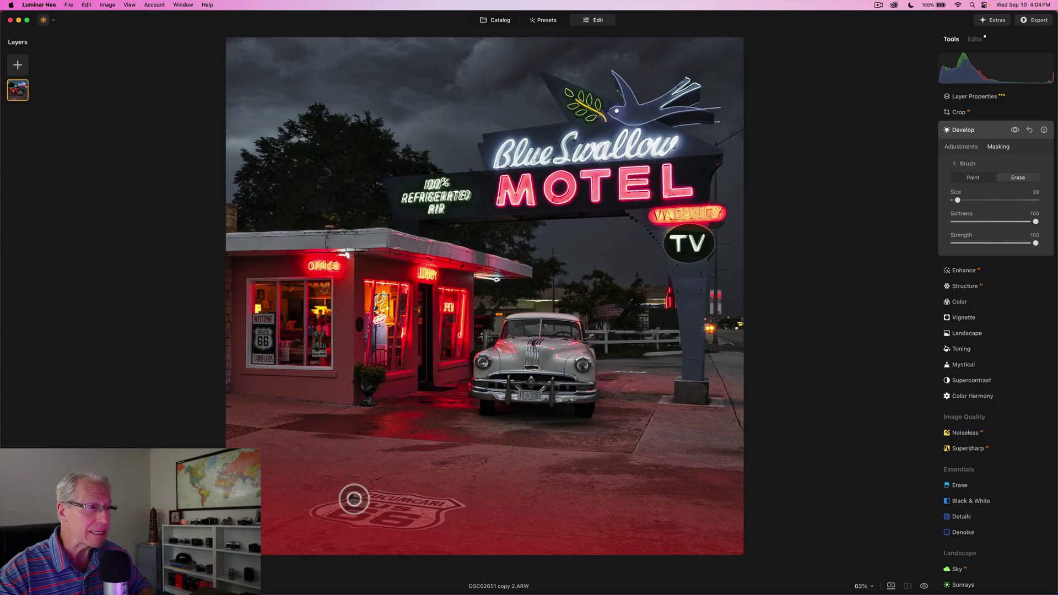
{"action": "mouse_move", "coordinate": [354, 499]}
{"action": "left_mouse_down"}
{"action": "mouse_move", "coordinate": [454, 504]}
{"action": "mouse_move", "coordinate": [433, 520]}
{"action": "mouse_move", "coordinate": [397, 522]}
{"action": "mouse_move", "coordinate": [317, 510]}
{"action": "mouse_move", "coordinate": [426, 511]}
{"action": "mouse_move", "coordinate": [351, 510]}
{"action": "left_mouse_up"}
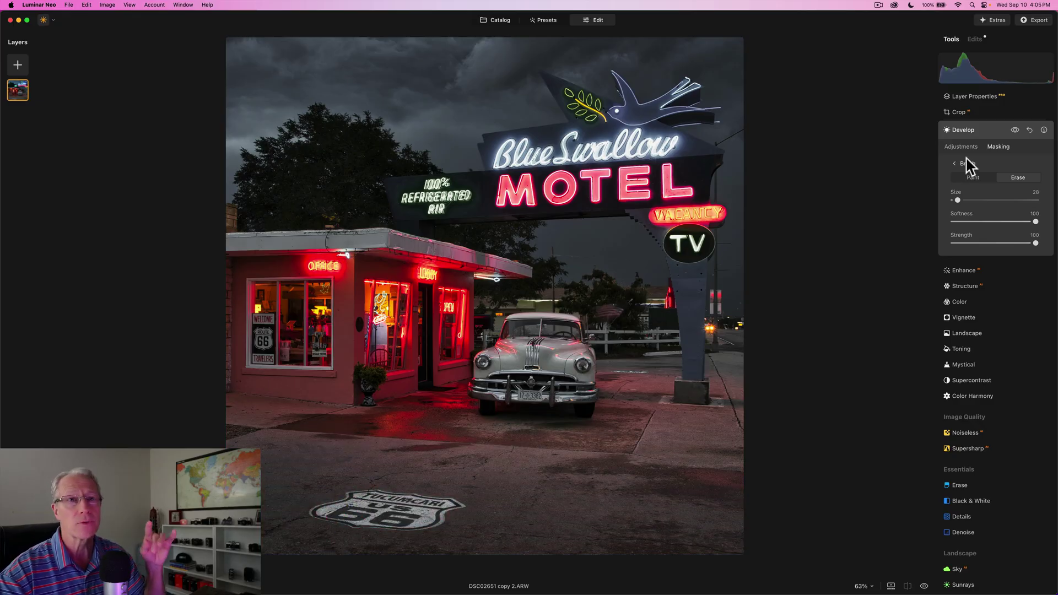
{"action": "left_click", "coordinate": [1015, 131]}
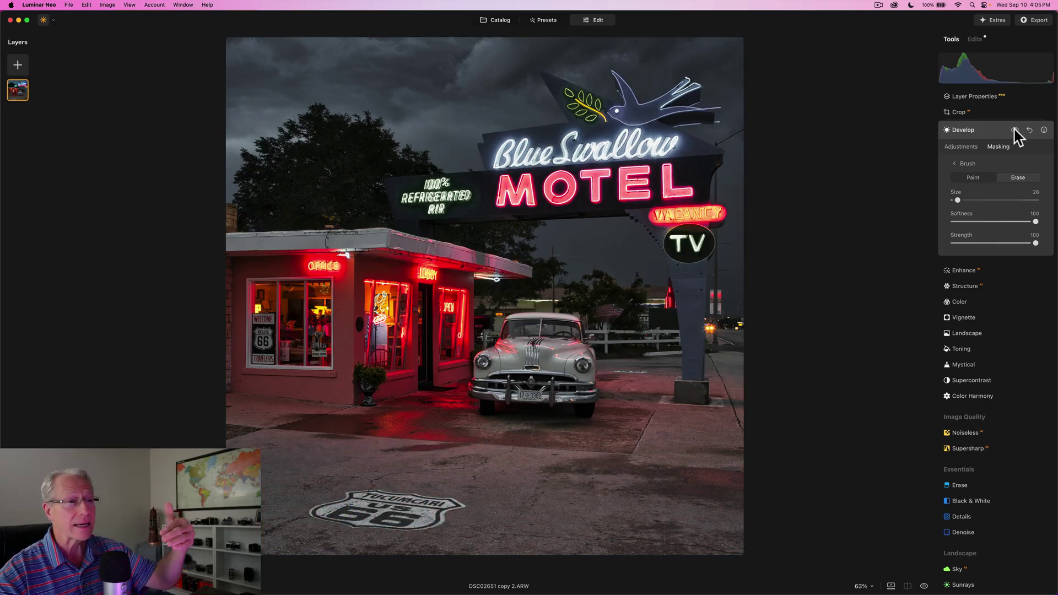
{"action": "left_click", "coordinate": [1015, 130]}
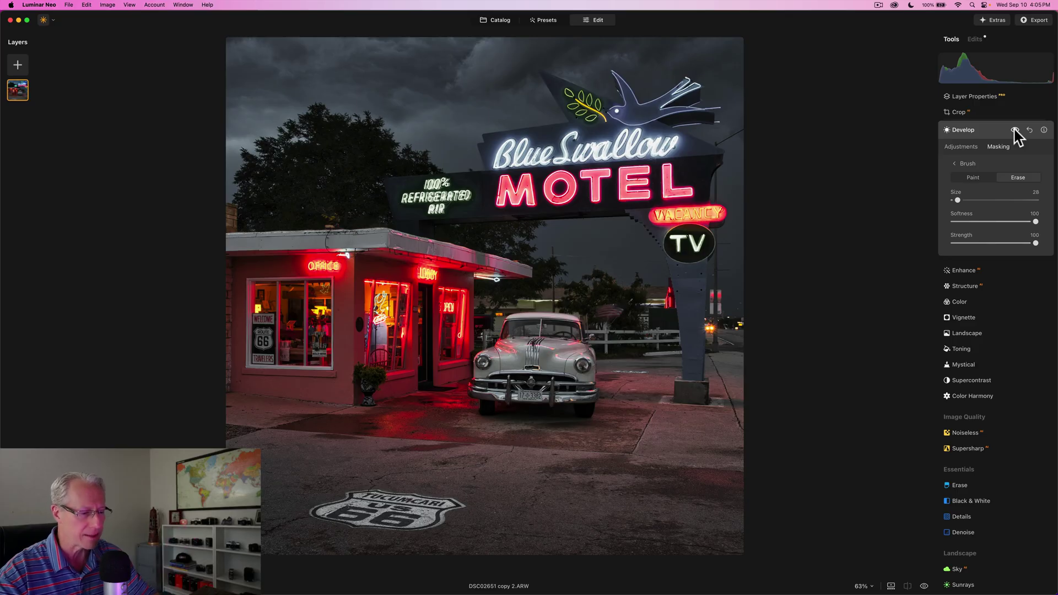
Add a vignette: Amount -28, Size 35, Roundness 45, Feather 100, Inner Light 26.
{"action": "left_click", "coordinate": [983, 130]}
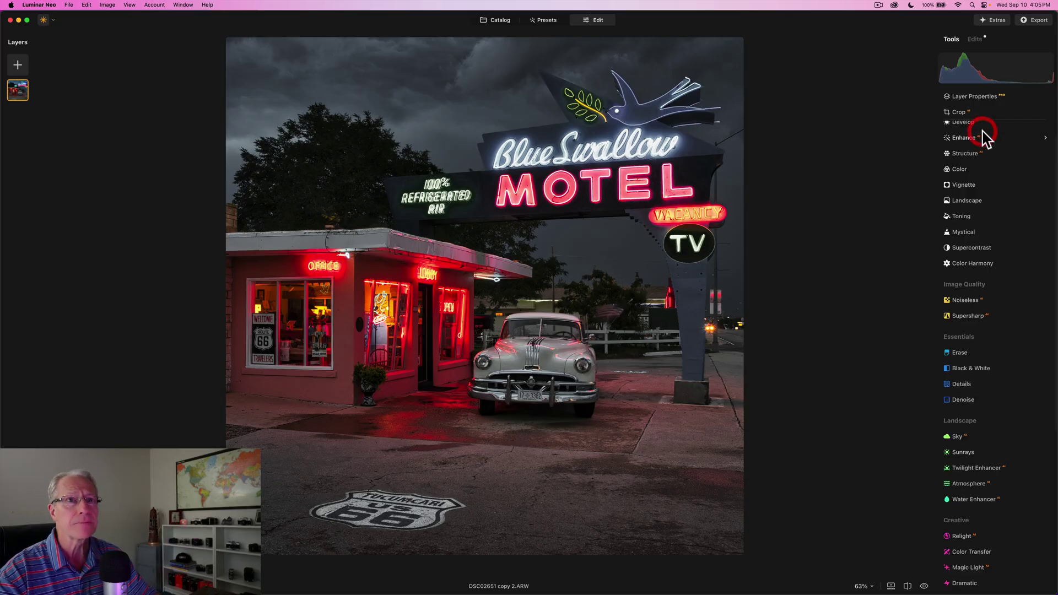
{"action": "left_click", "coordinate": [965, 204]}
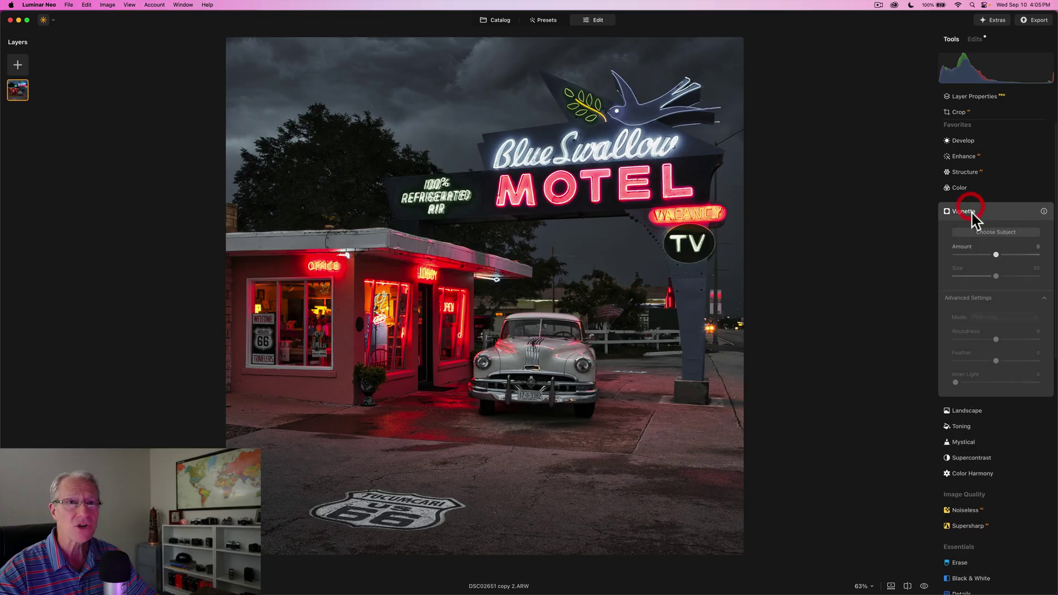
{"action": "left_click", "coordinate": [986, 254]}
{"action": "left_click", "coordinate": [984, 276]}
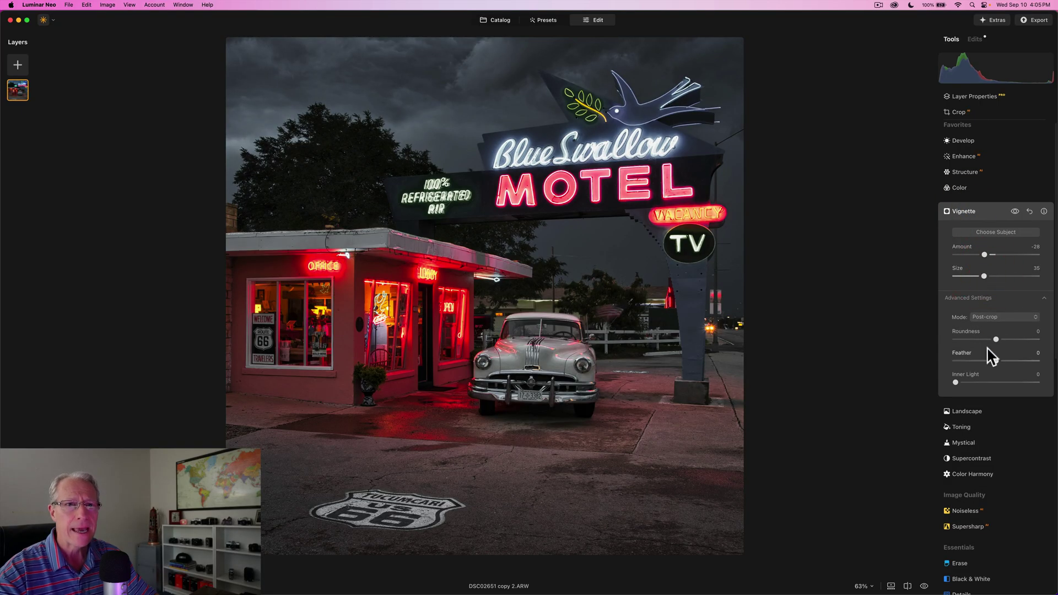
{"action": "left_click_drag", "start_coordinate": [996, 339], "coordinate": [1051, 367]}
{"action": "left_click_drag", "start_coordinate": [956, 383], "coordinate": [976, 383]}
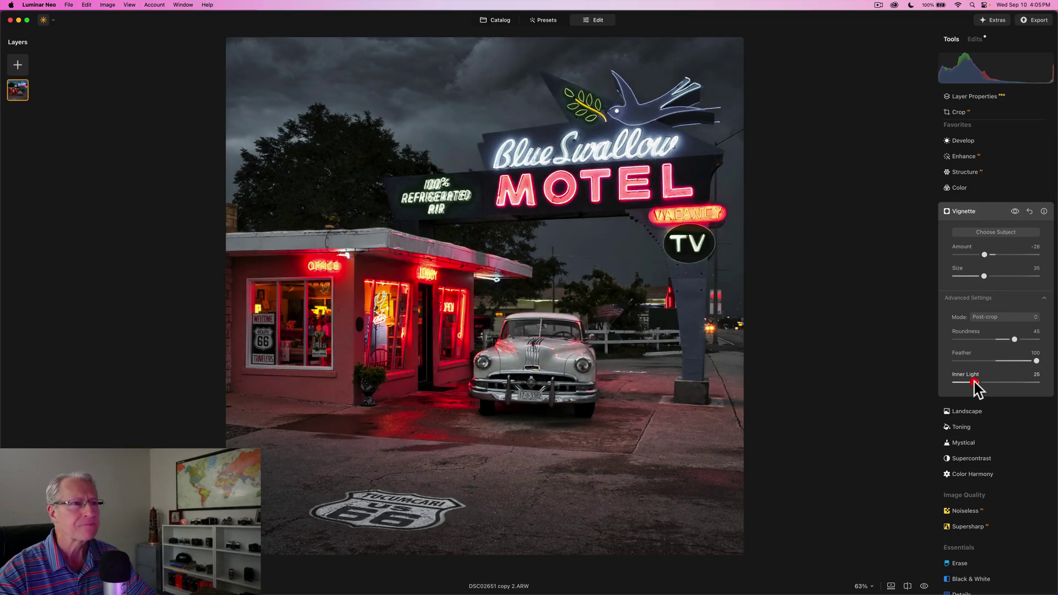
{"action": "left_click", "coordinate": [1015, 212]}
{"action": "left_click", "coordinate": [1015, 211]}
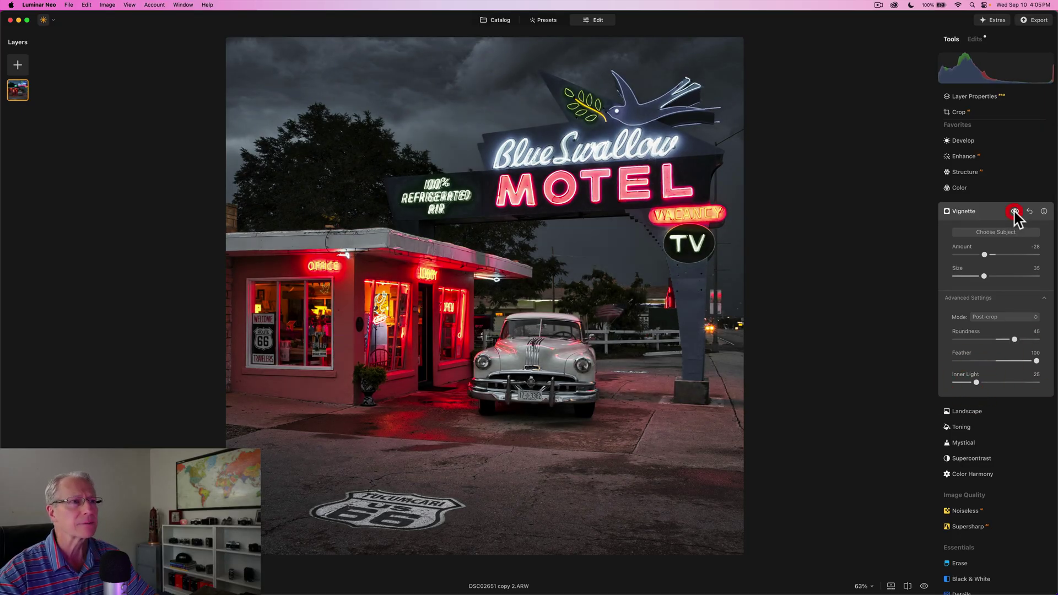
{"action": "left_click", "coordinate": [996, 217]}
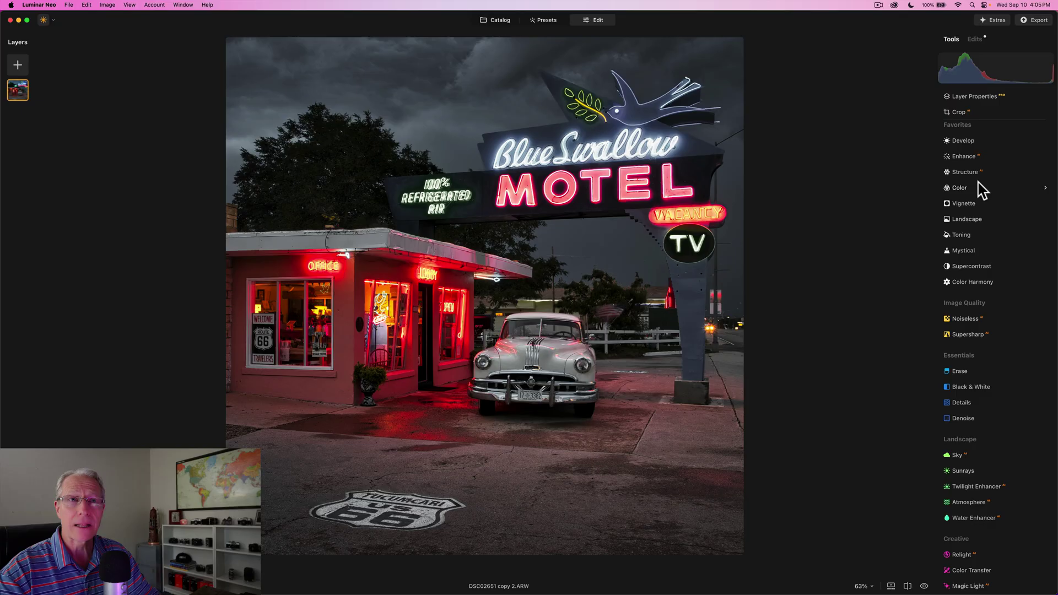
Set Develop Smart Contrast to 19 and Temperature to -21, then close Develop.
{"action": "left_click", "coordinate": [964, 141]}
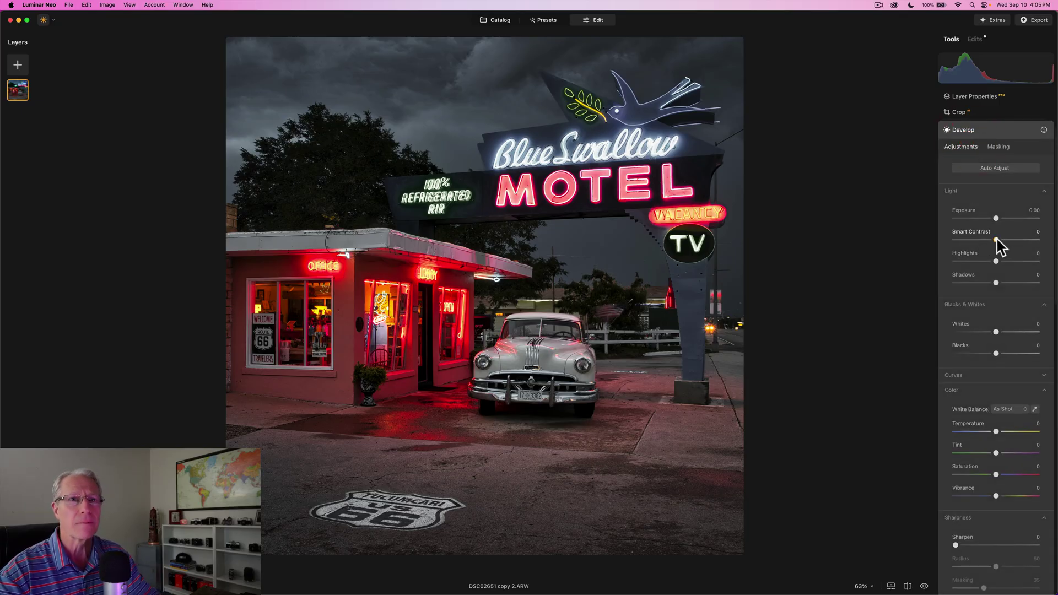
{"action": "left_click_drag", "start_coordinate": [997, 240], "coordinate": [1006, 240]}
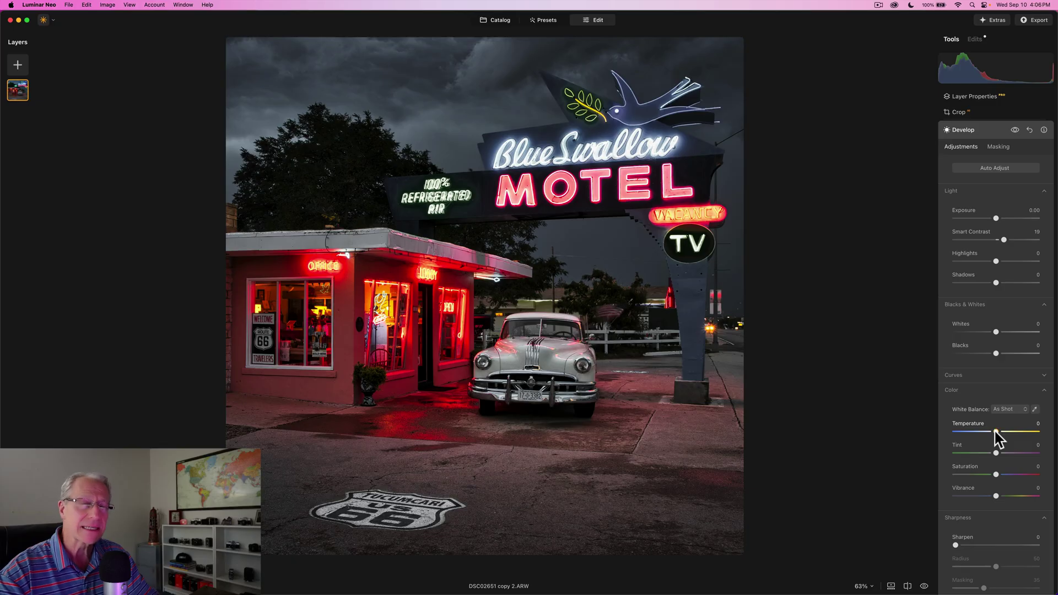
{"action": "left_click_drag", "start_coordinate": [995, 431], "coordinate": [994, 432]}
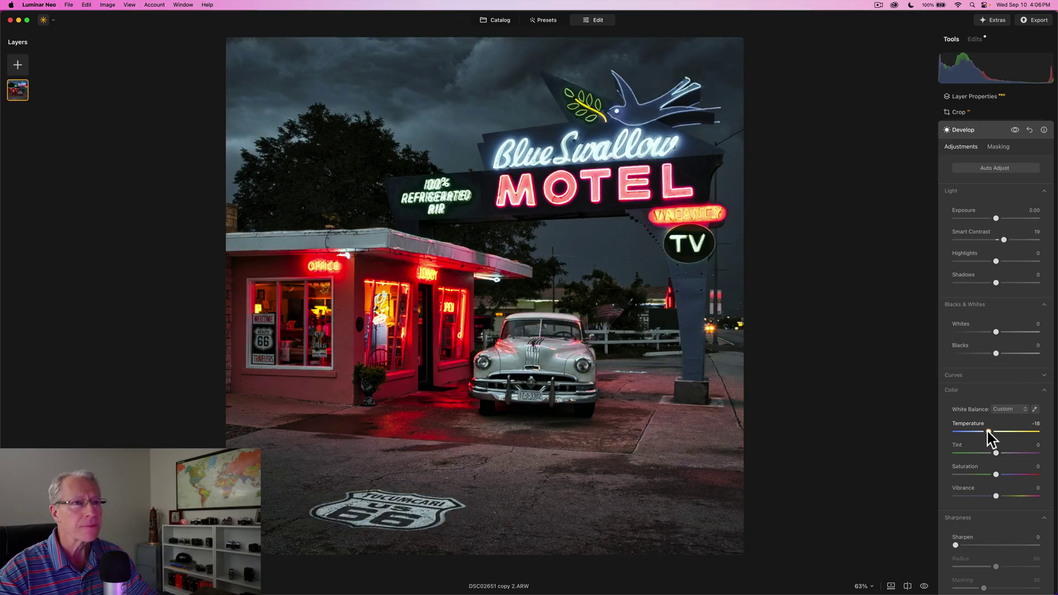
{"action": "left_click_drag", "start_coordinate": [987, 432], "coordinate": [986, 432]}
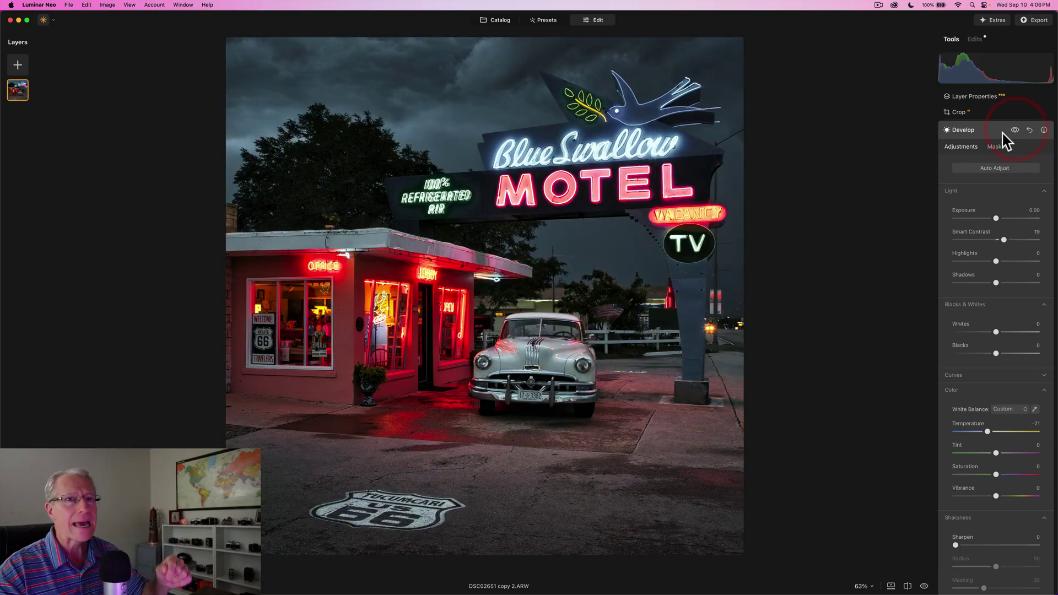
{"action": "left_click", "coordinate": [985, 134]}
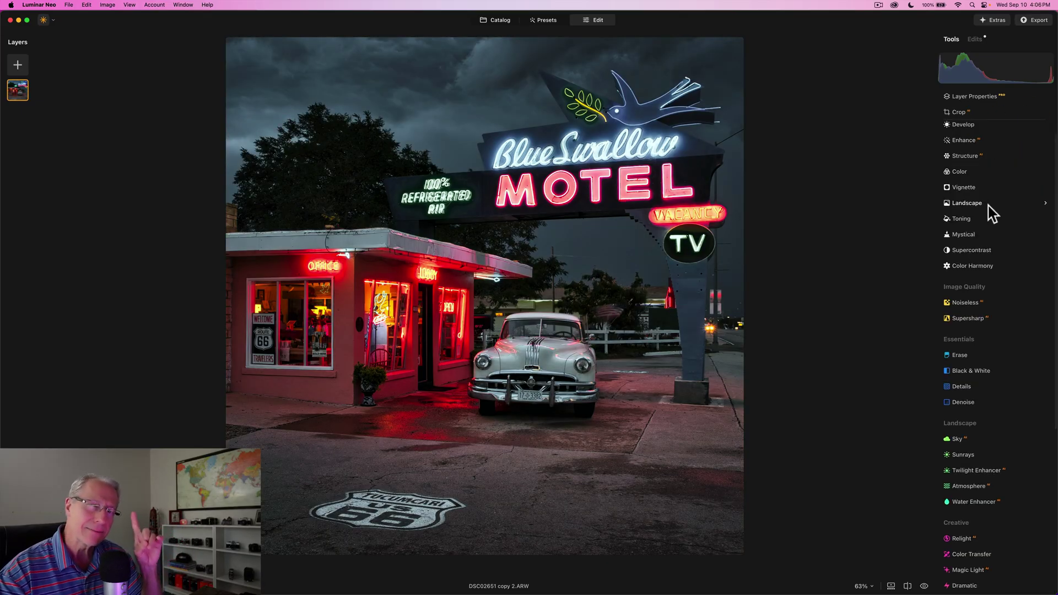
Mask the vintage car in a new Develop edit using Object Select.
{"action": "scroll", "coordinate": [988, 213], "scroll_direction": "up", "scroll_amount": 1}
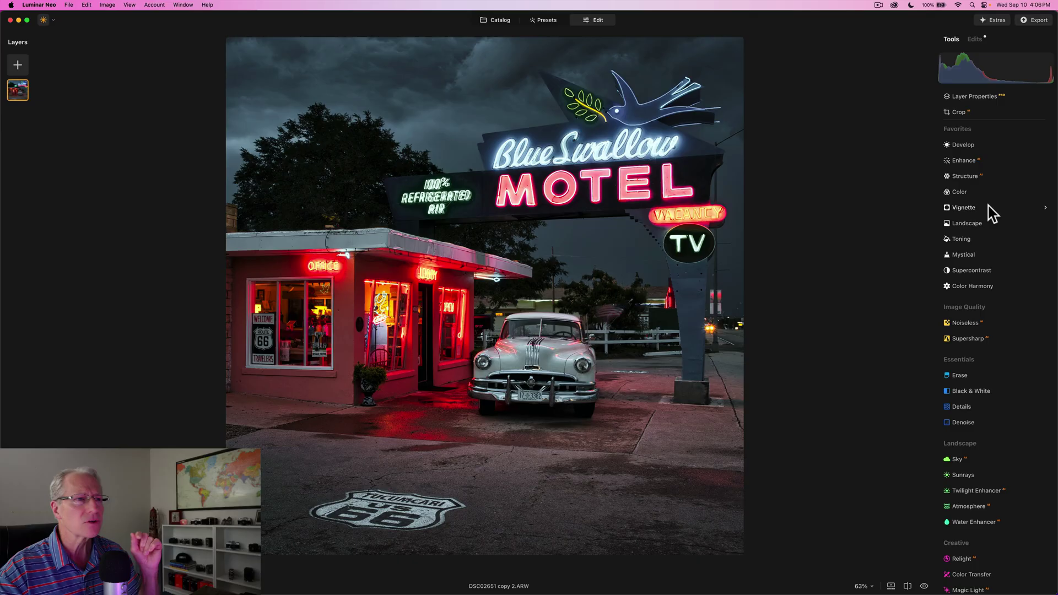
{"action": "left_click", "coordinate": [959, 144]}
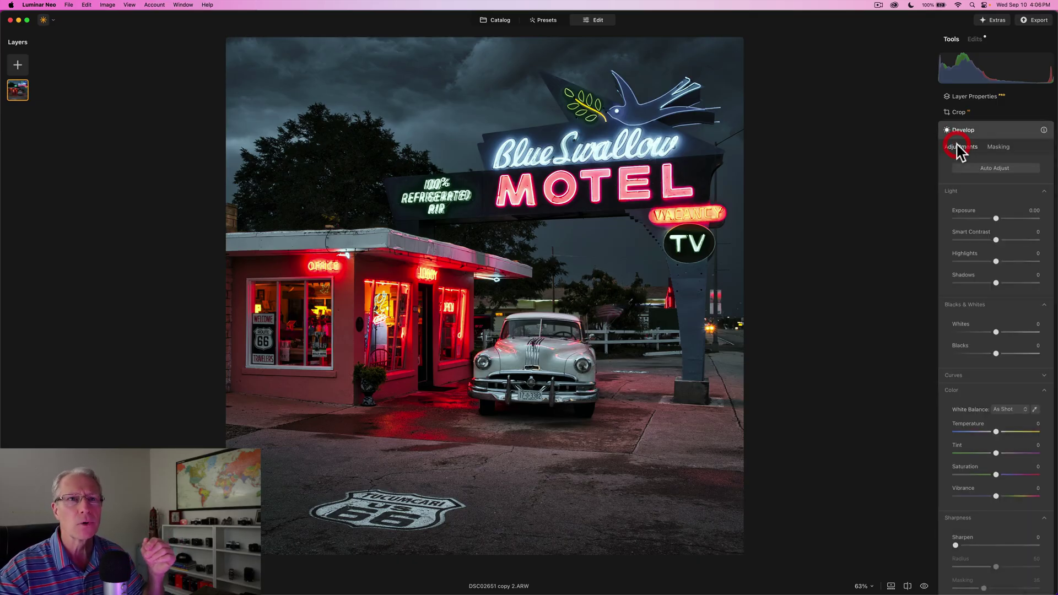
{"action": "left_click", "coordinate": [1000, 148]}
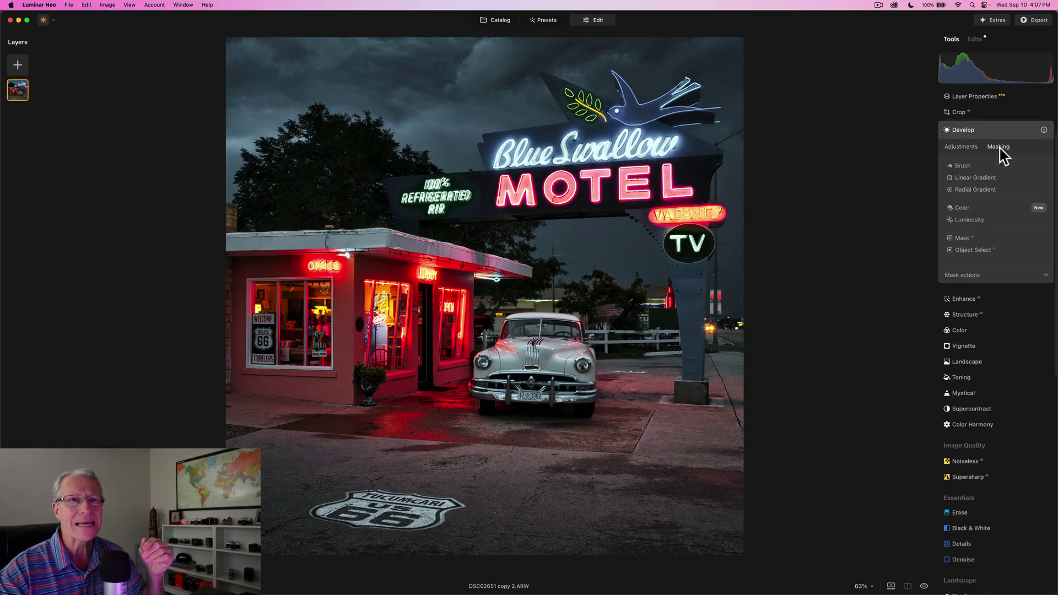
{"action": "left_click", "coordinate": [967, 251]}
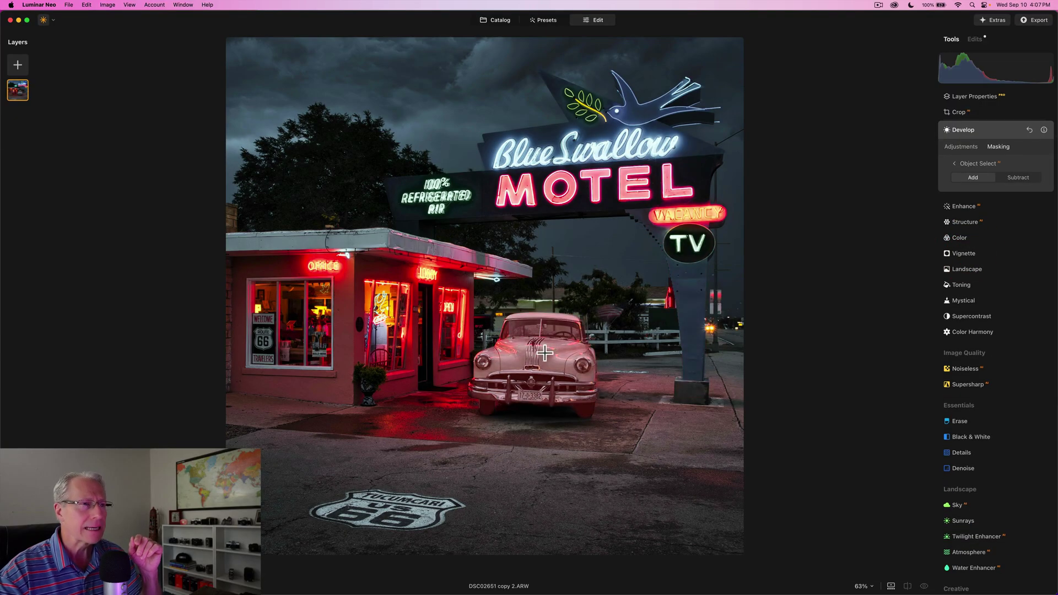
{"action": "left_click", "coordinate": [556, 356]}
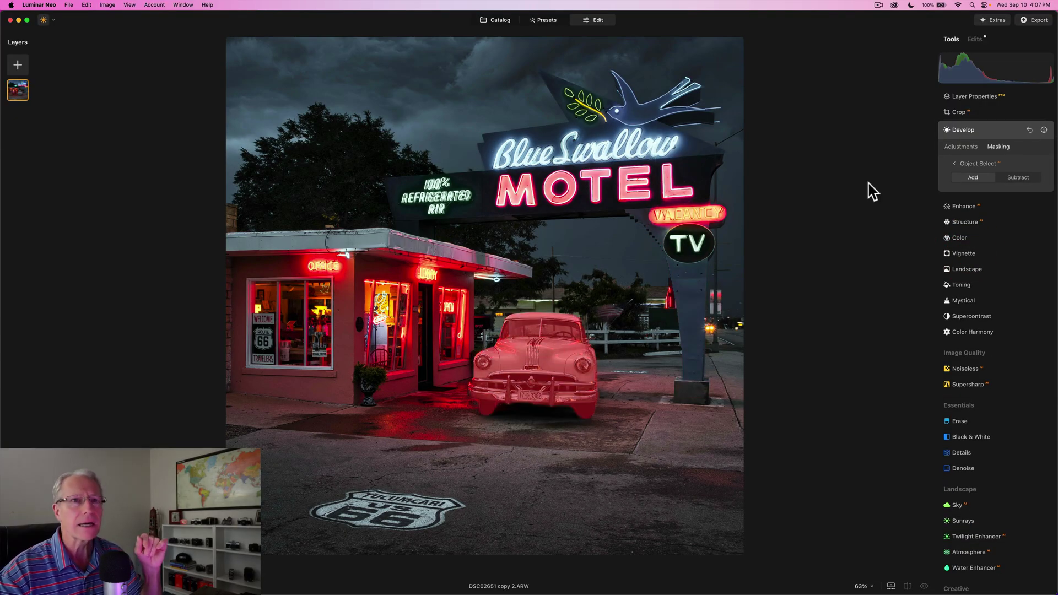
Brighten the masked car with Exposure 0.40 and Whites 8, then compare.
{"action": "left_click", "coordinate": [966, 148]}
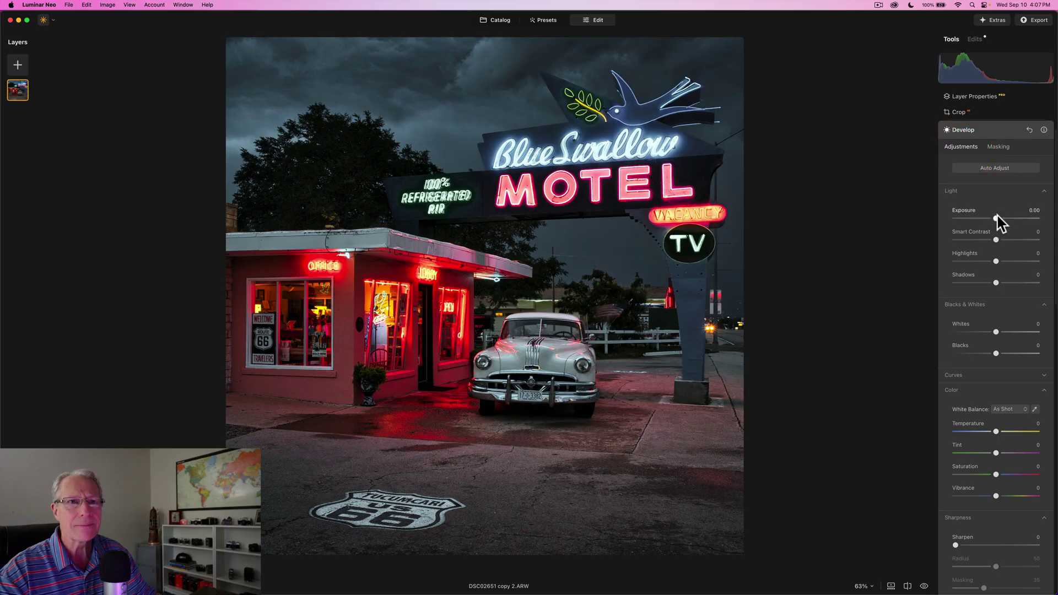
{"action": "left_click_drag", "start_coordinate": [998, 217], "coordinate": [1001, 218]}
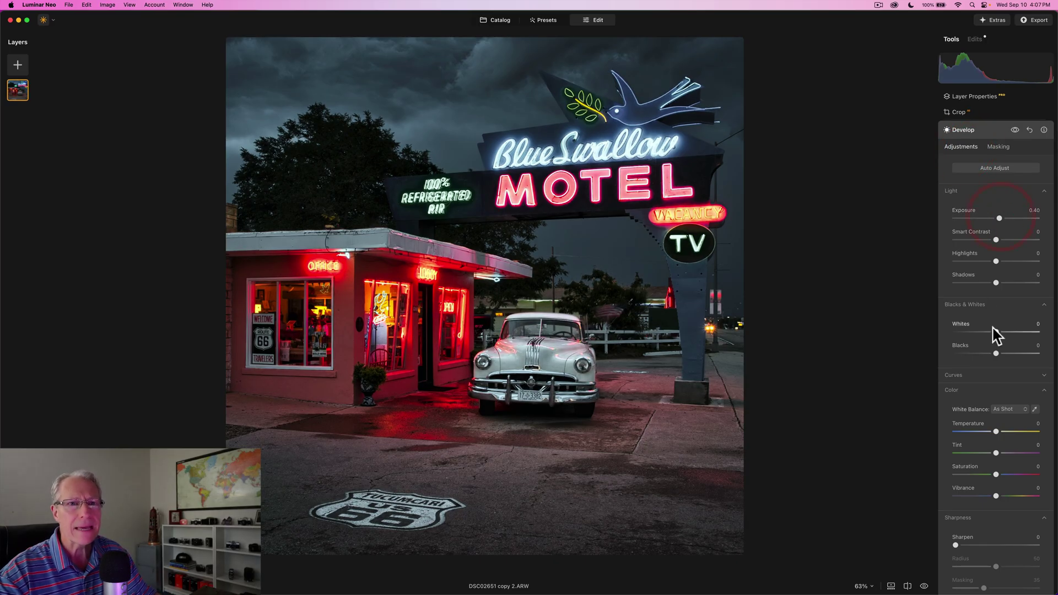
{"action": "left_click_drag", "start_coordinate": [996, 331], "coordinate": [999, 331]}
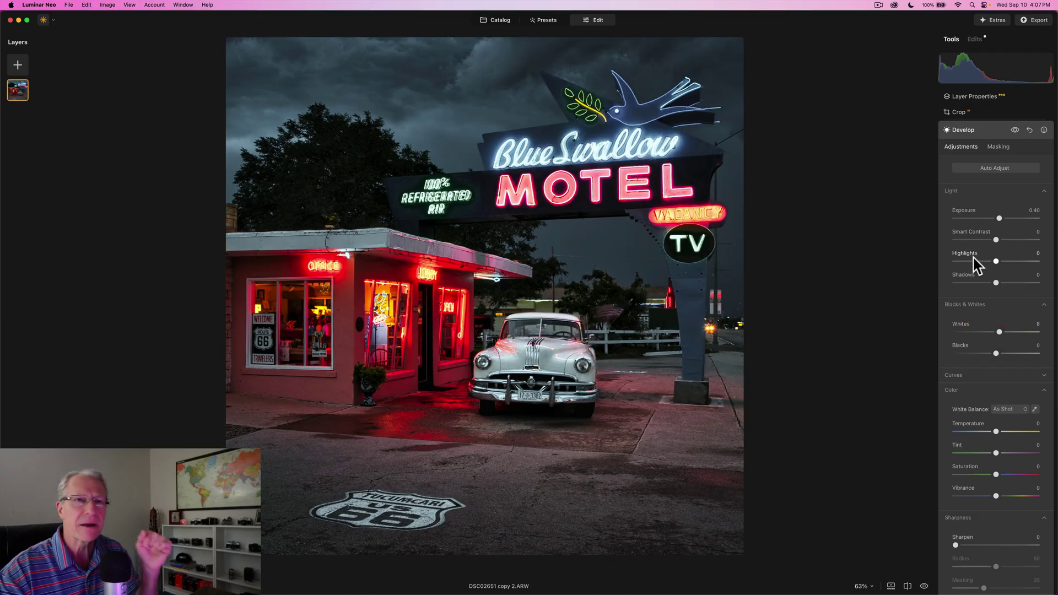
{"action": "left_click", "coordinate": [1015, 131]}
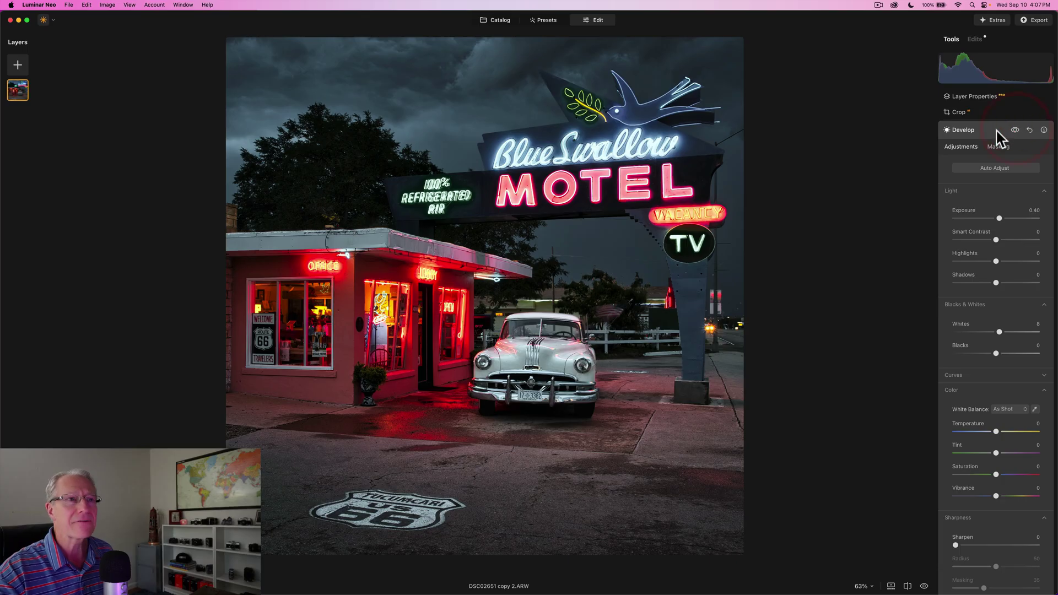
Close the Develop tool and flip repeatedly between the original and the edited stormy-sky motel photo.
{"action": "left_click", "coordinate": [997, 132]}
{"action": "key", "text": "backslash"}
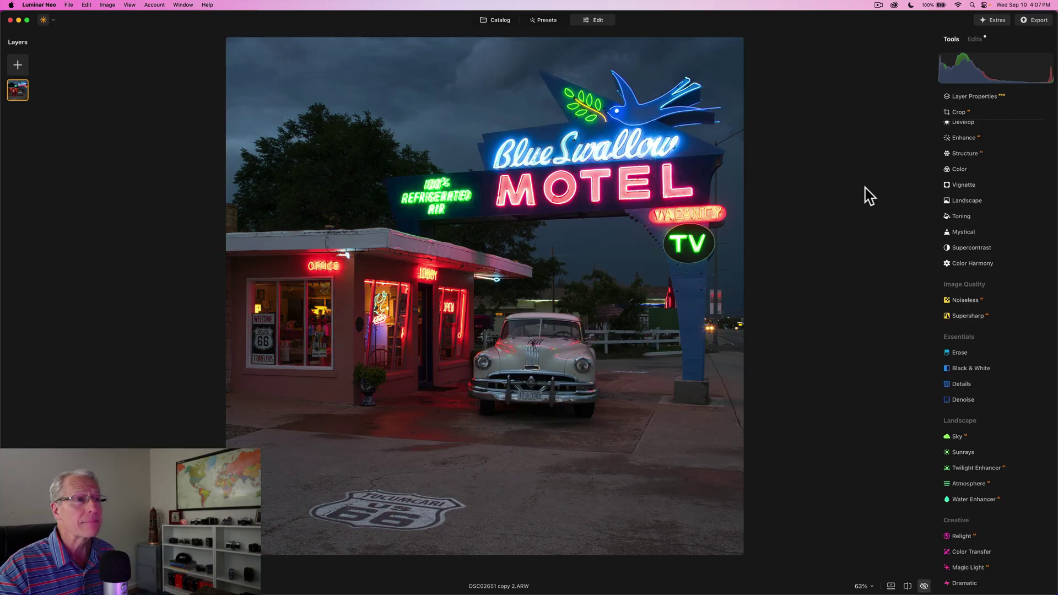
{"action": "key", "text": "backslash"}
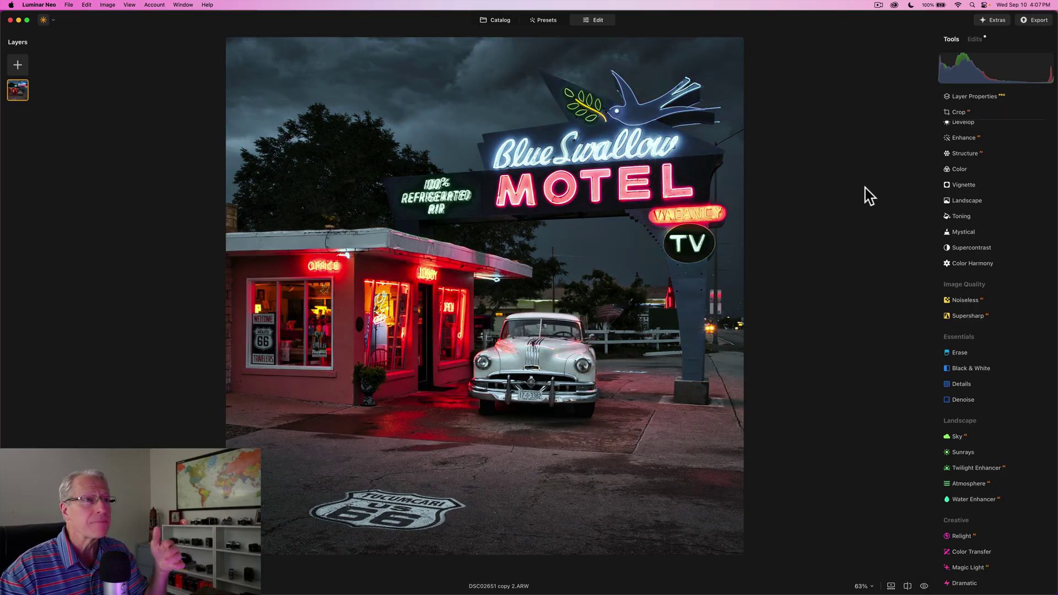
{"action": "key", "text": "backslash"}
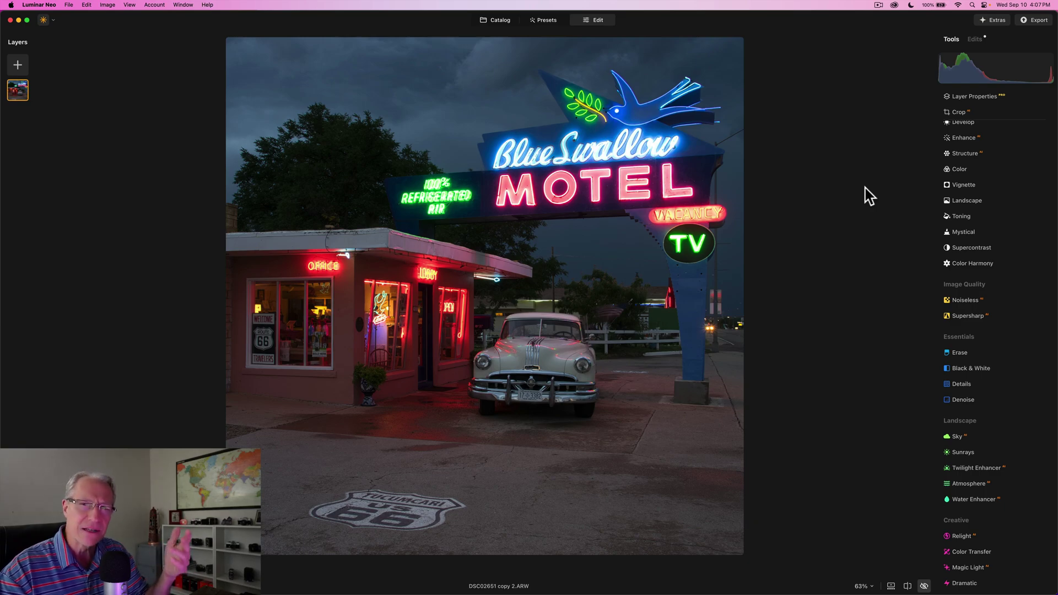
{"action": "key", "text": "backslash"}
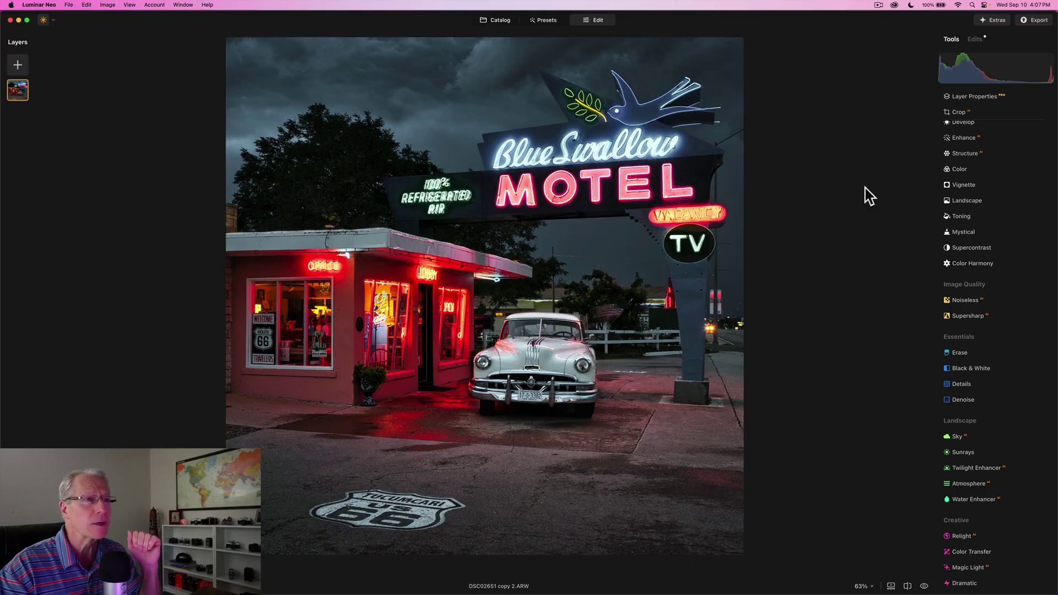
{"action": "key", "text": "backslash"}
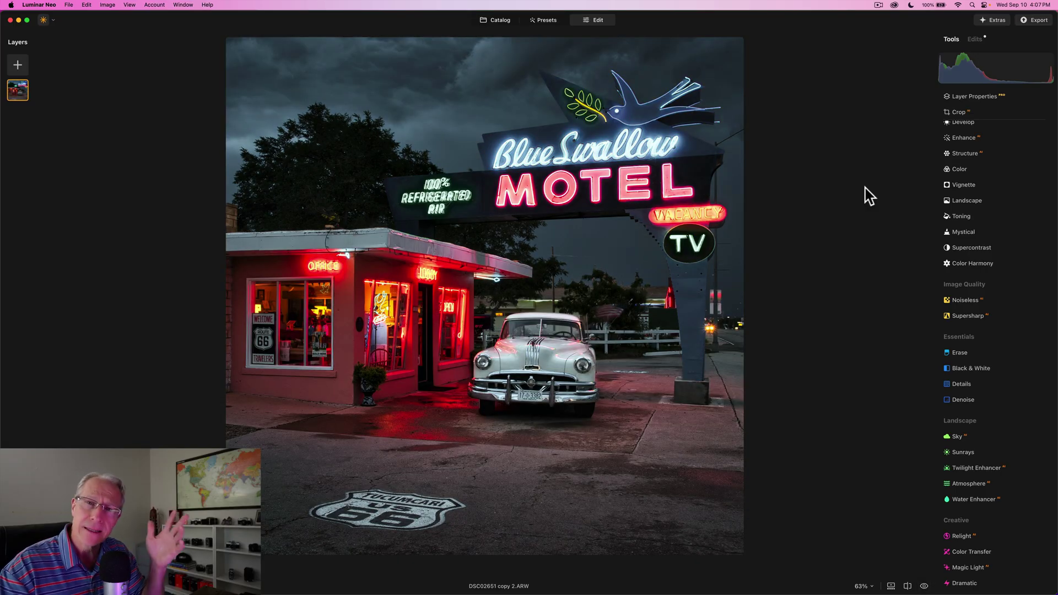